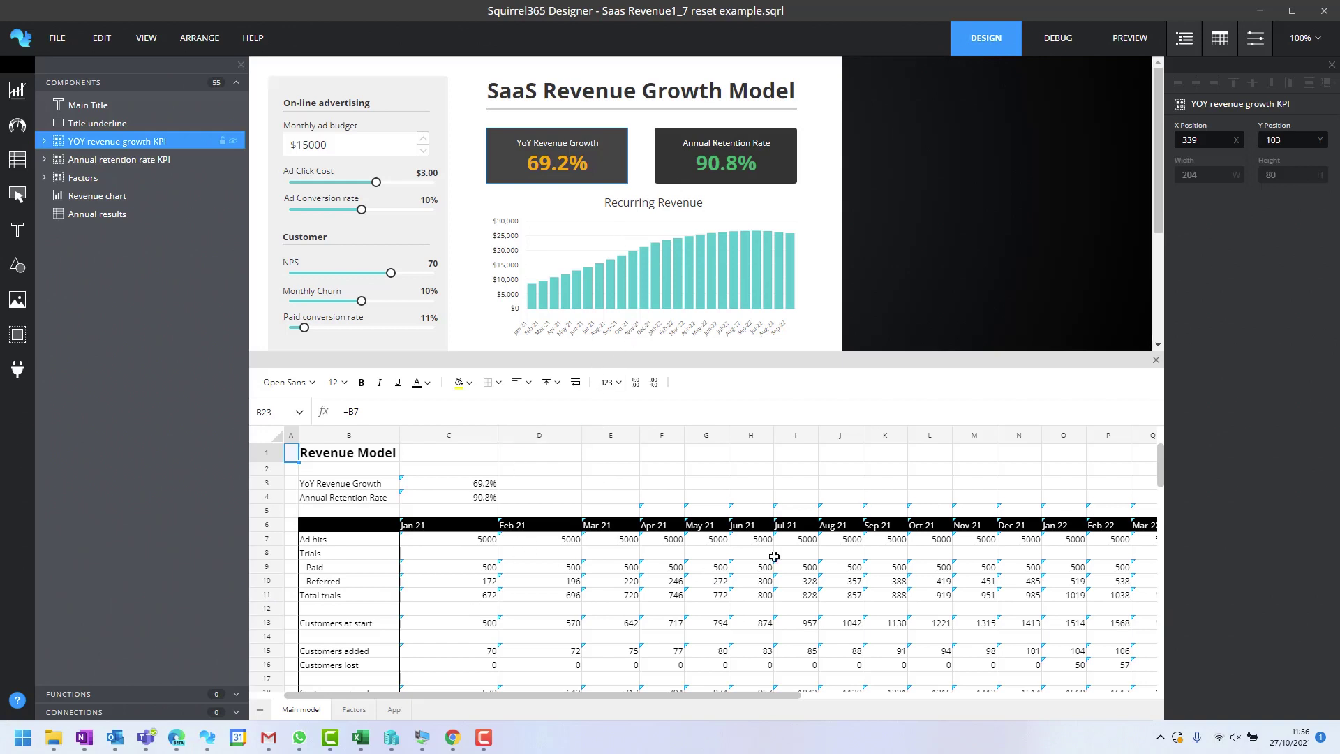
Bring up the Factors sheet listing the SaaS model's input values below the canvas.
click(360, 718)
scroll(419, 628, up, 2)
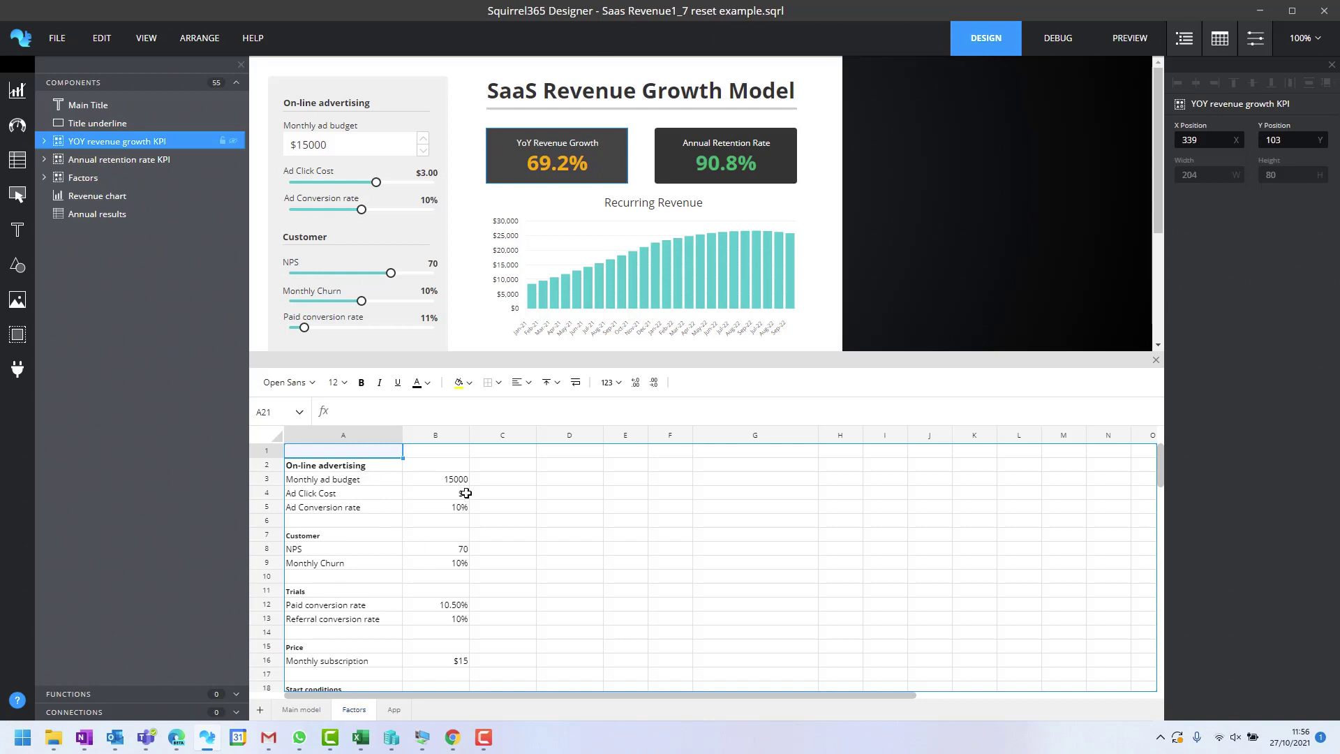
scroll(376, 182, down, 2)
scroll(349, 180, up, 2)
click(1061, 38)
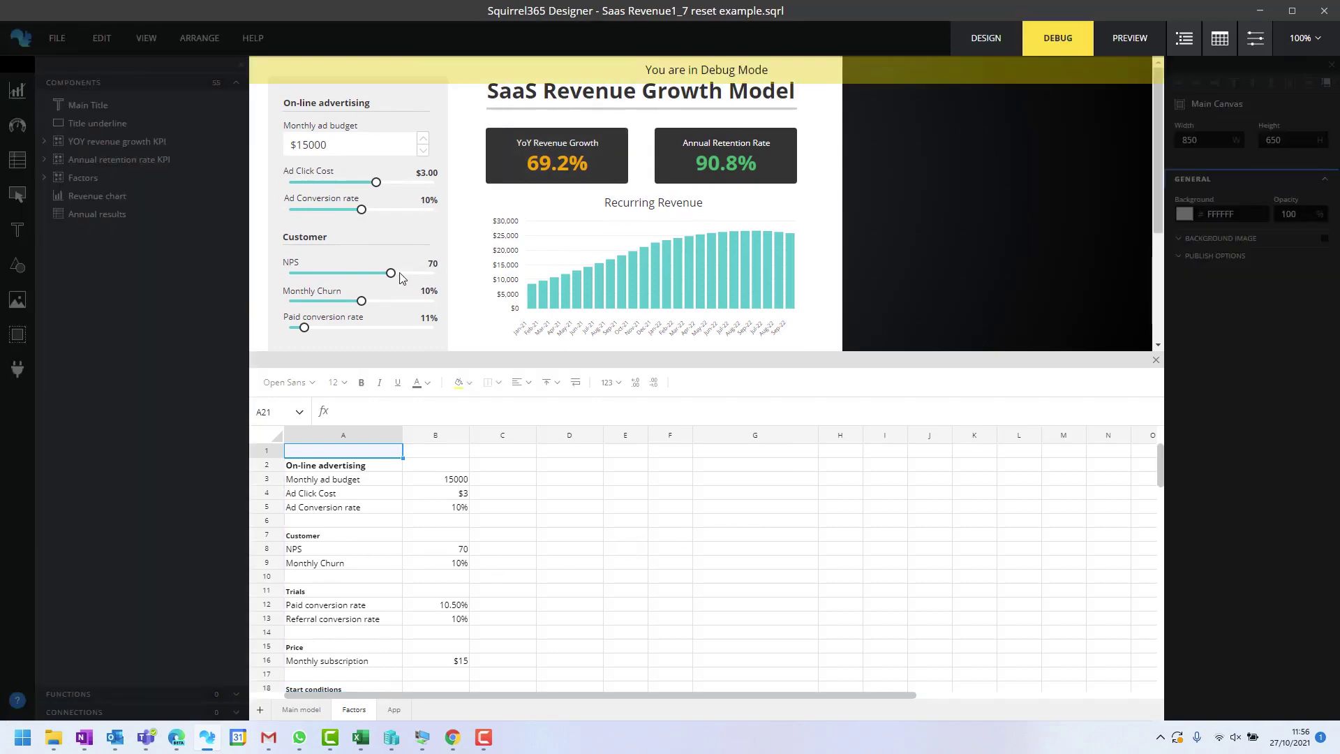
drag(392, 277, 328, 274)
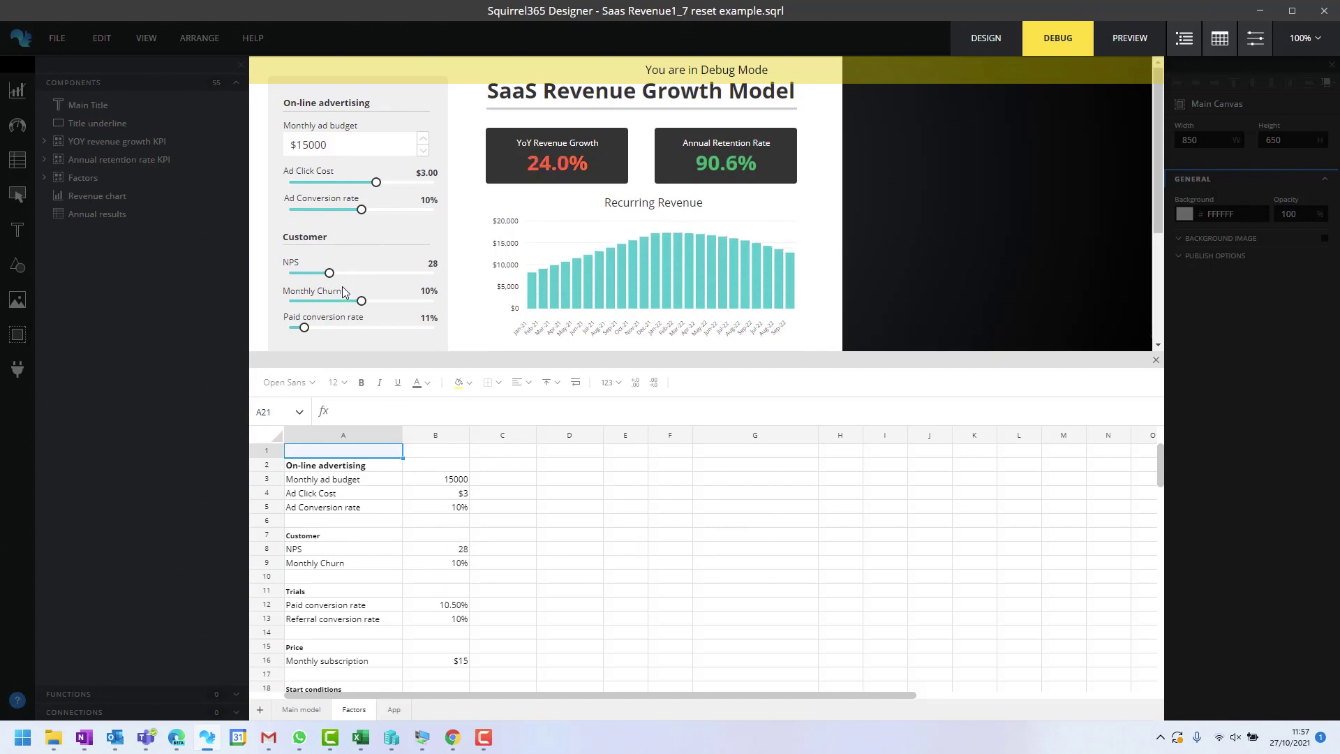
click(985, 41)
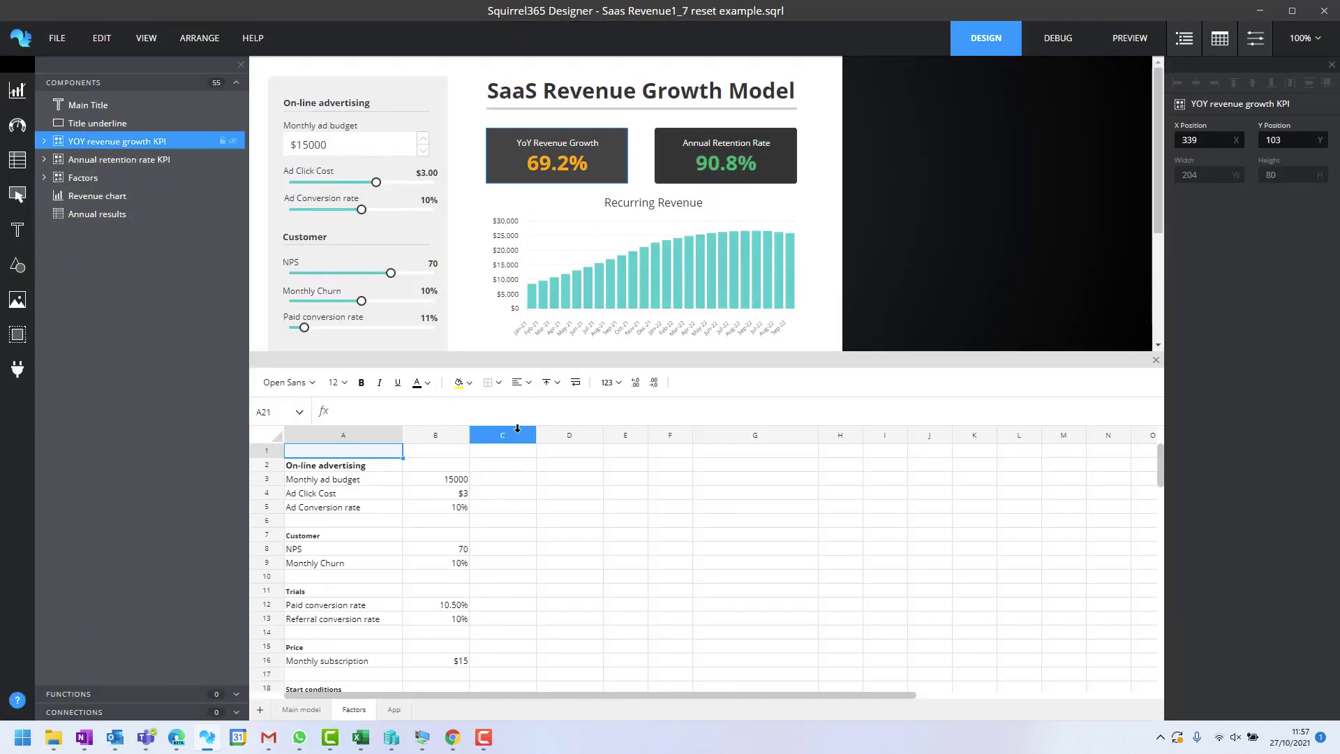
Add a bold, centred 'Reset Value' heading in cell C2.
click(497, 466)
text(Reset)
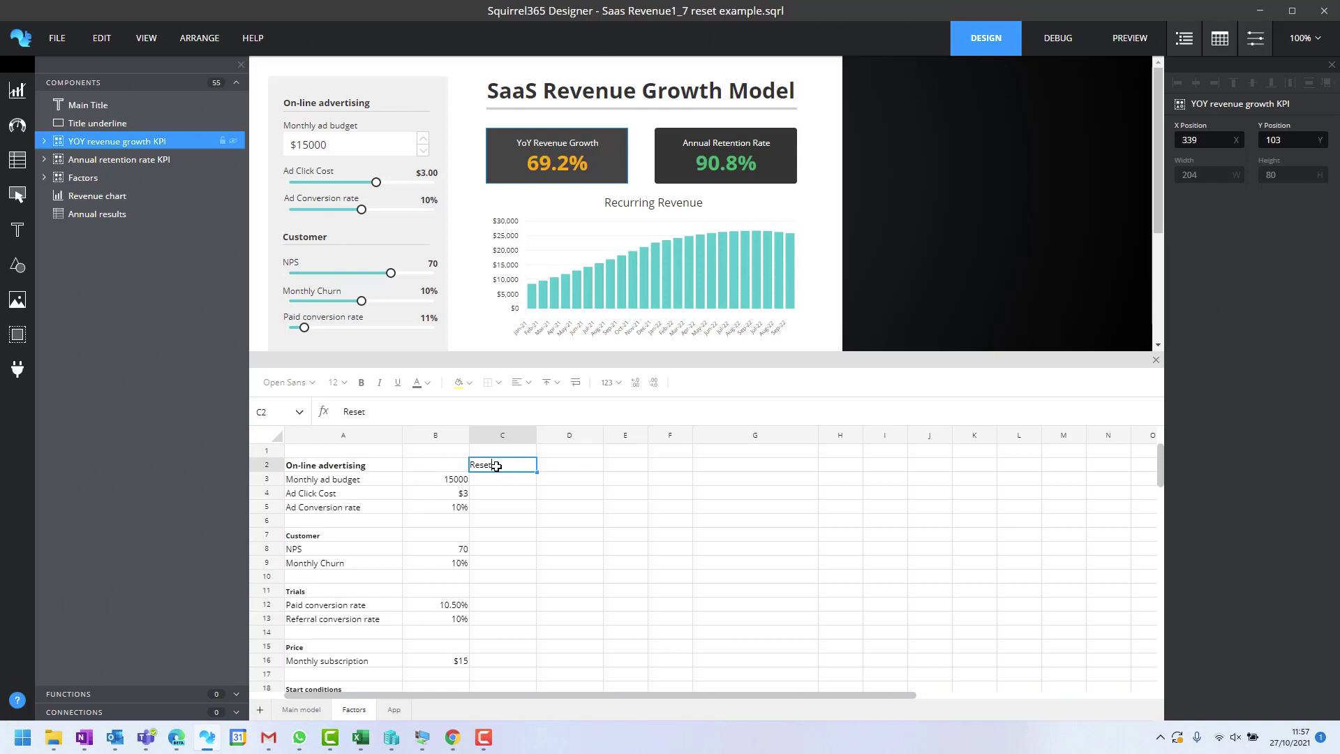
text( Value)
key(Return)
click(496, 466)
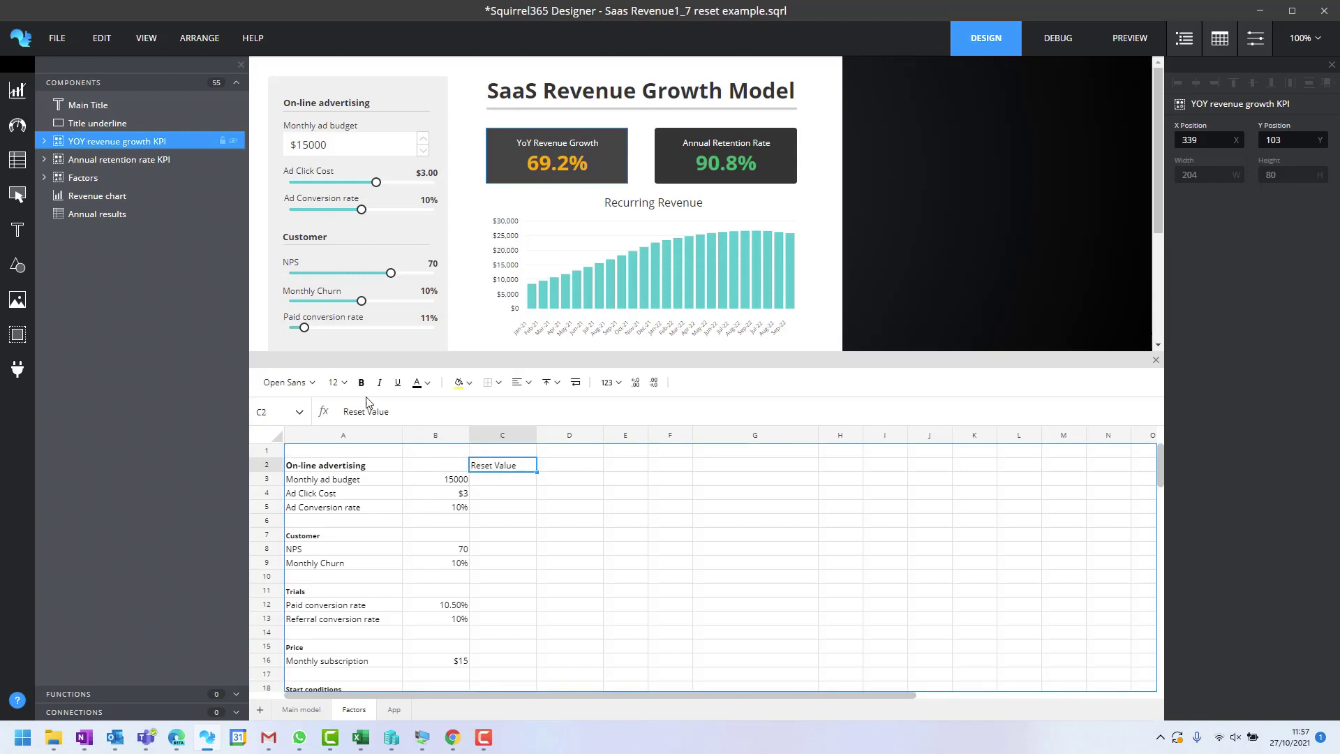
click(361, 381)
click(523, 382)
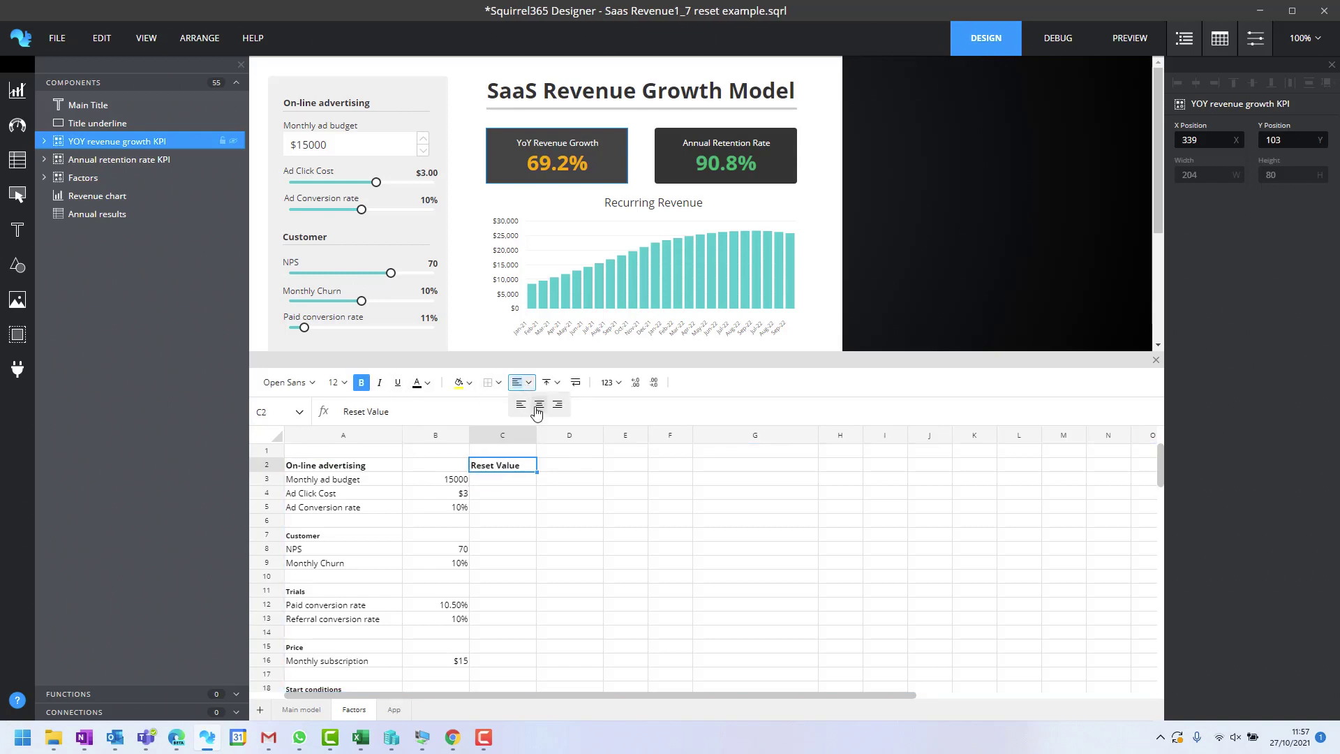
click(538, 405)
Copy the factor values B3:B20 into C3:C20 and enlarge the spreadsheet pane.
click(450, 479)
key(shift+Down)
key(shift+Down)
key(shift+Down)
key(shift+Down)
key(shift+Down)
key(shift+Down)
key(shift+Down)
key(shift+Down)
key(shift+Down)
key(shift+Down)
key(shift+Down)
key(shift+Down)
key(shift+Down)
key(shift+Down)
key(shift+Down)
key(shift+Down)
key(shift+Down)
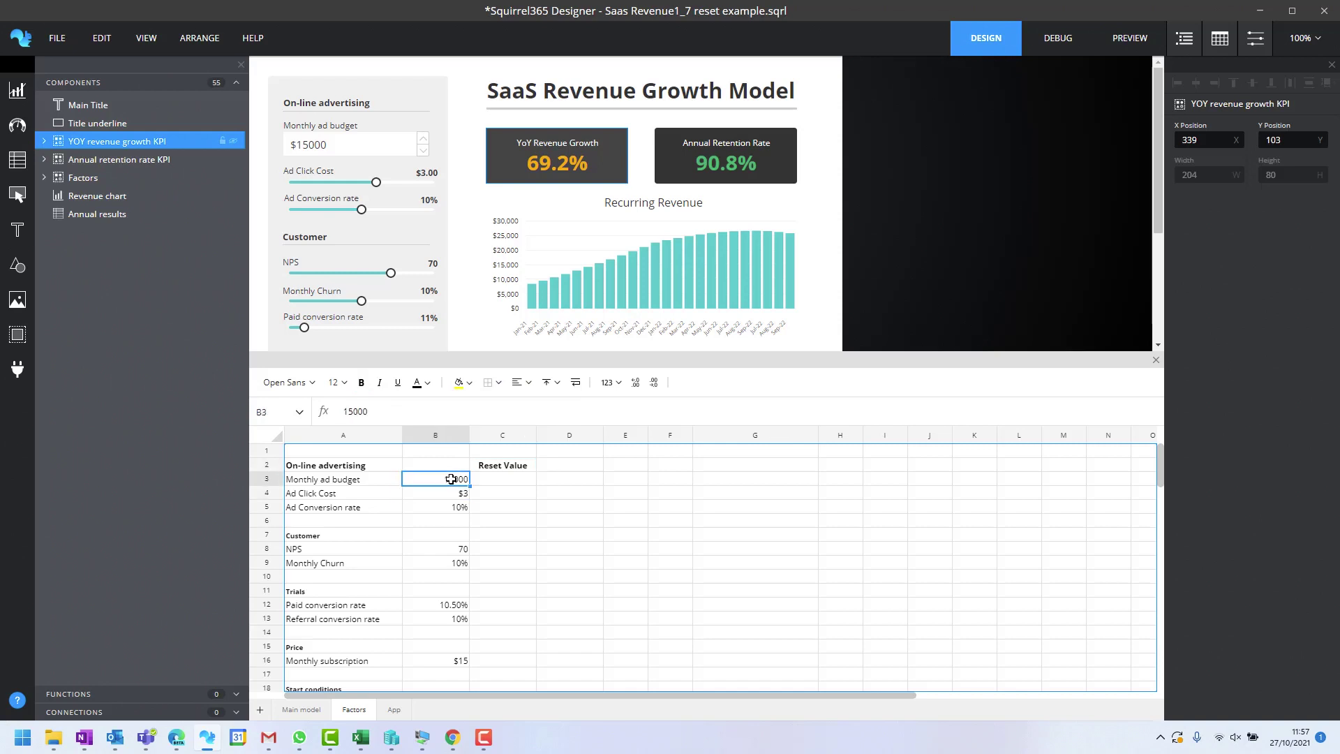
scroll(451, 478, down, 2)
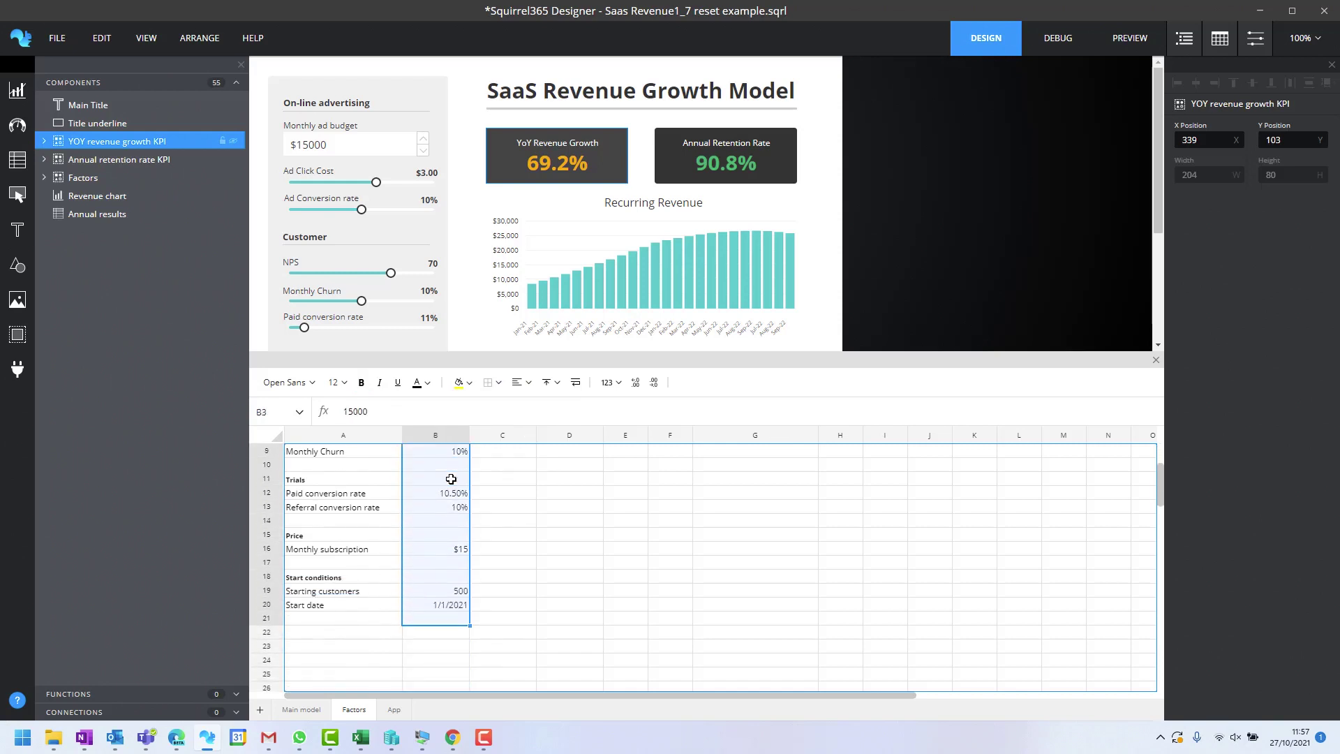
key(ctrl+c)
scroll(451, 479, up, 2)
key(Right)
key(ctrl+v)
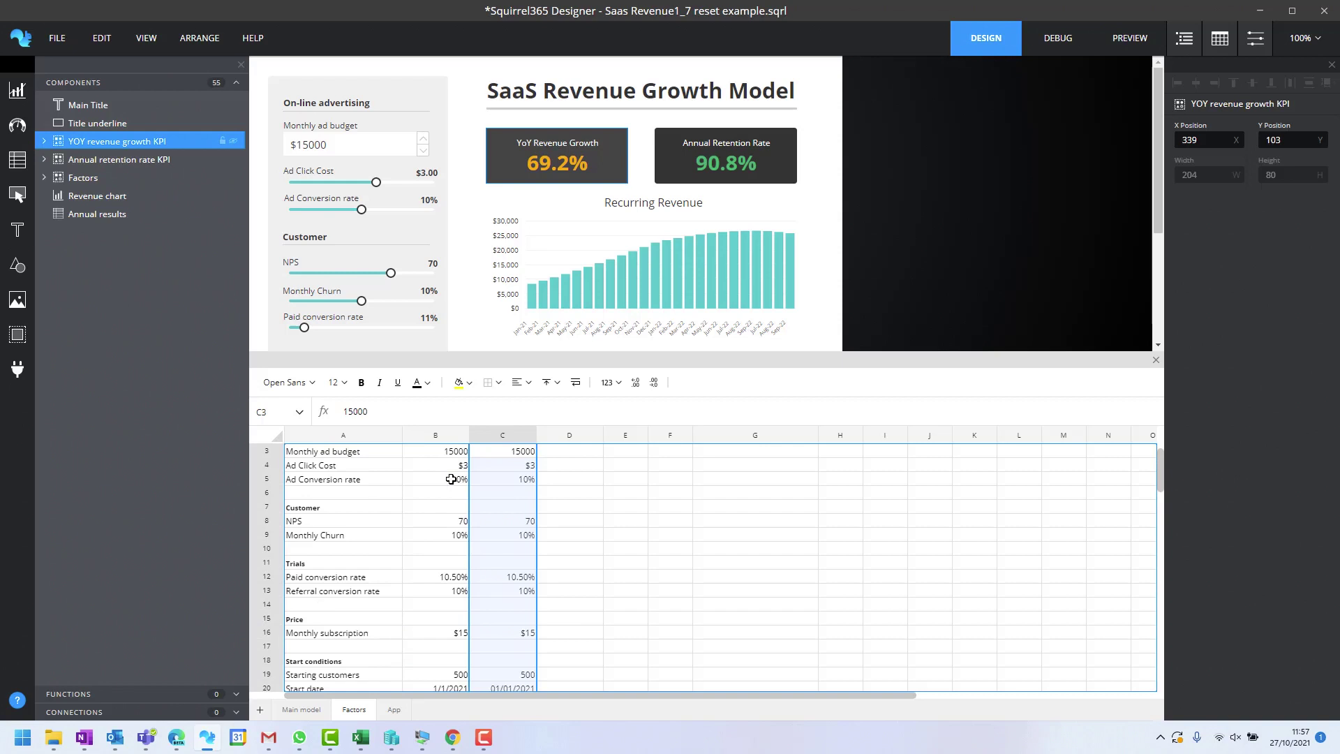
scroll(450, 478, up, 1)
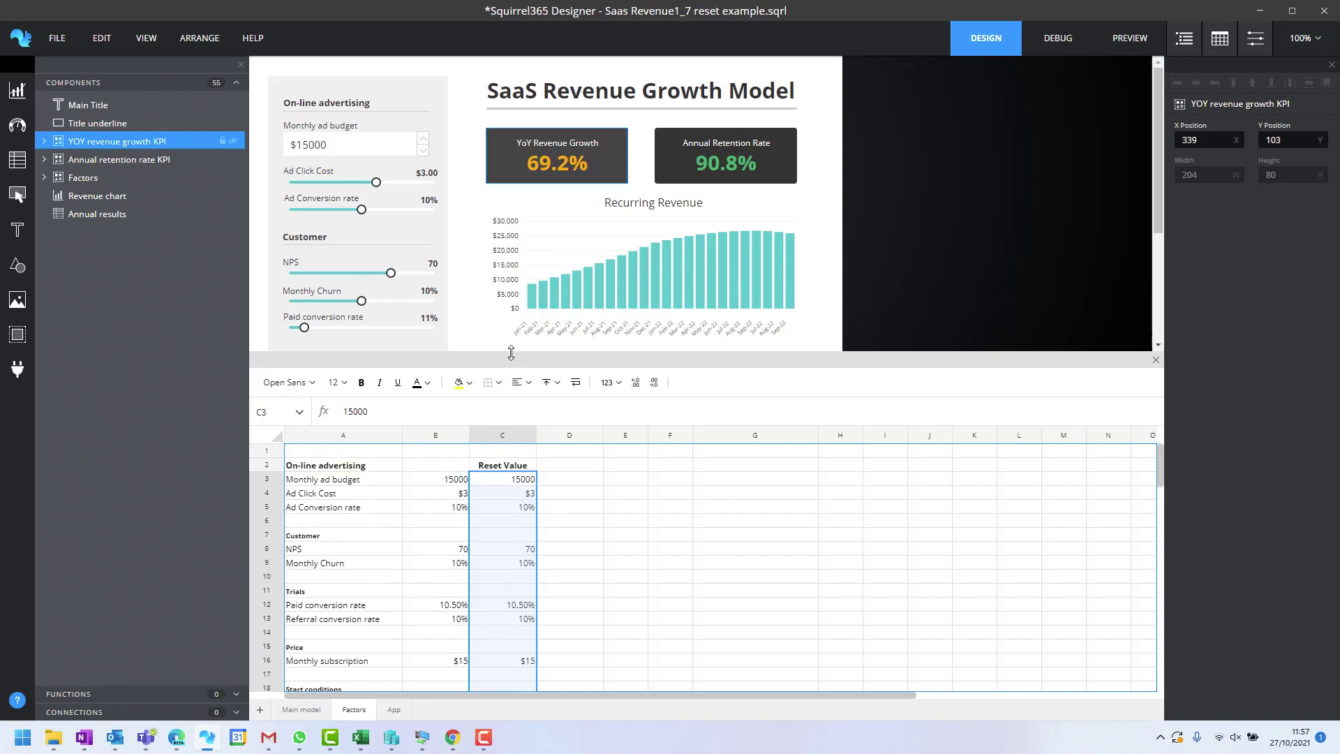
drag(510, 352, 522, 239)
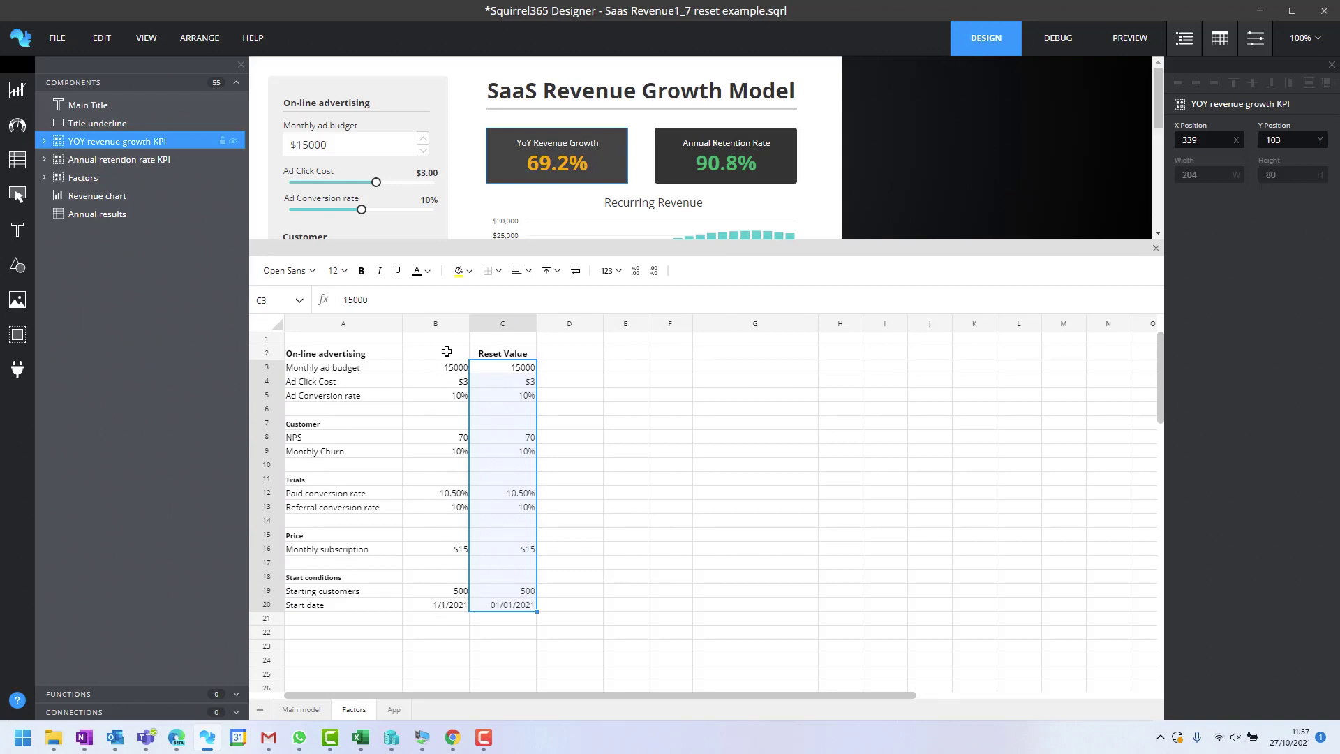
Add a new Data Mover function and set its type to Block.
click(119, 694)
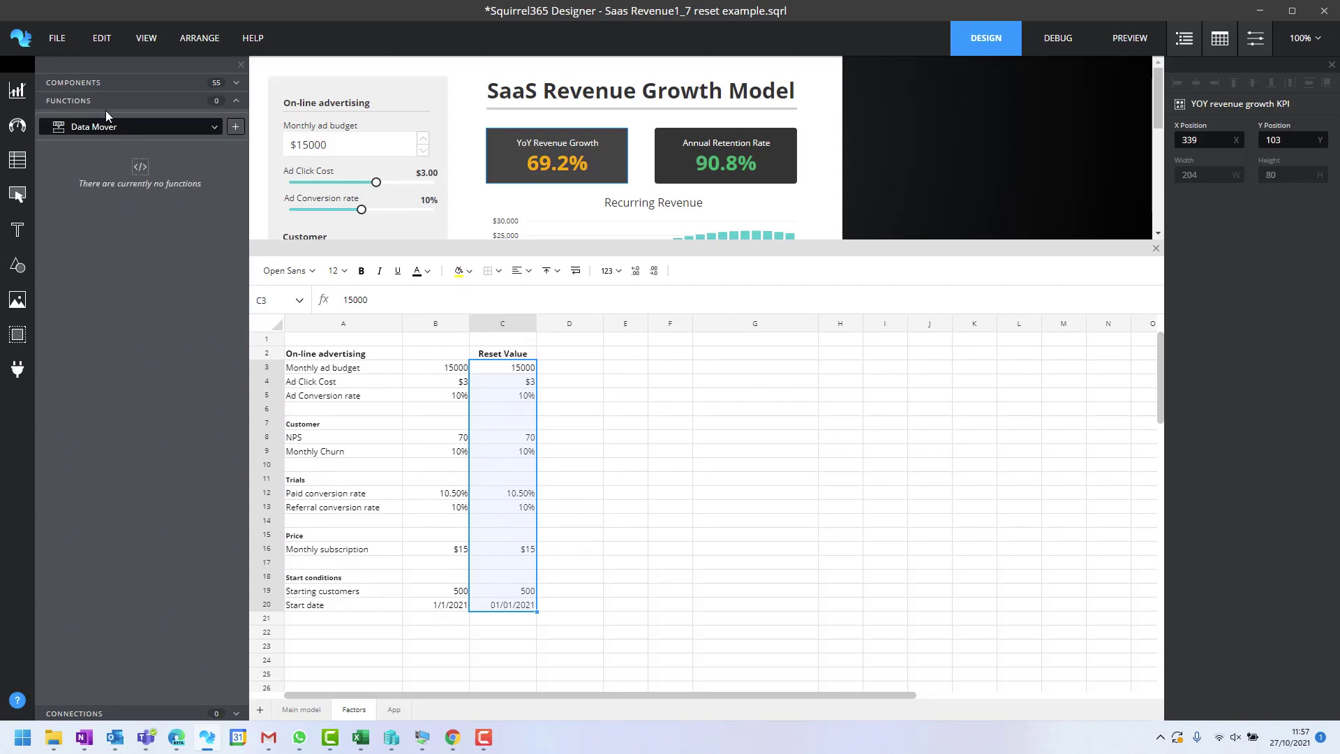
click(214, 126)
click(203, 138)
click(235, 126)
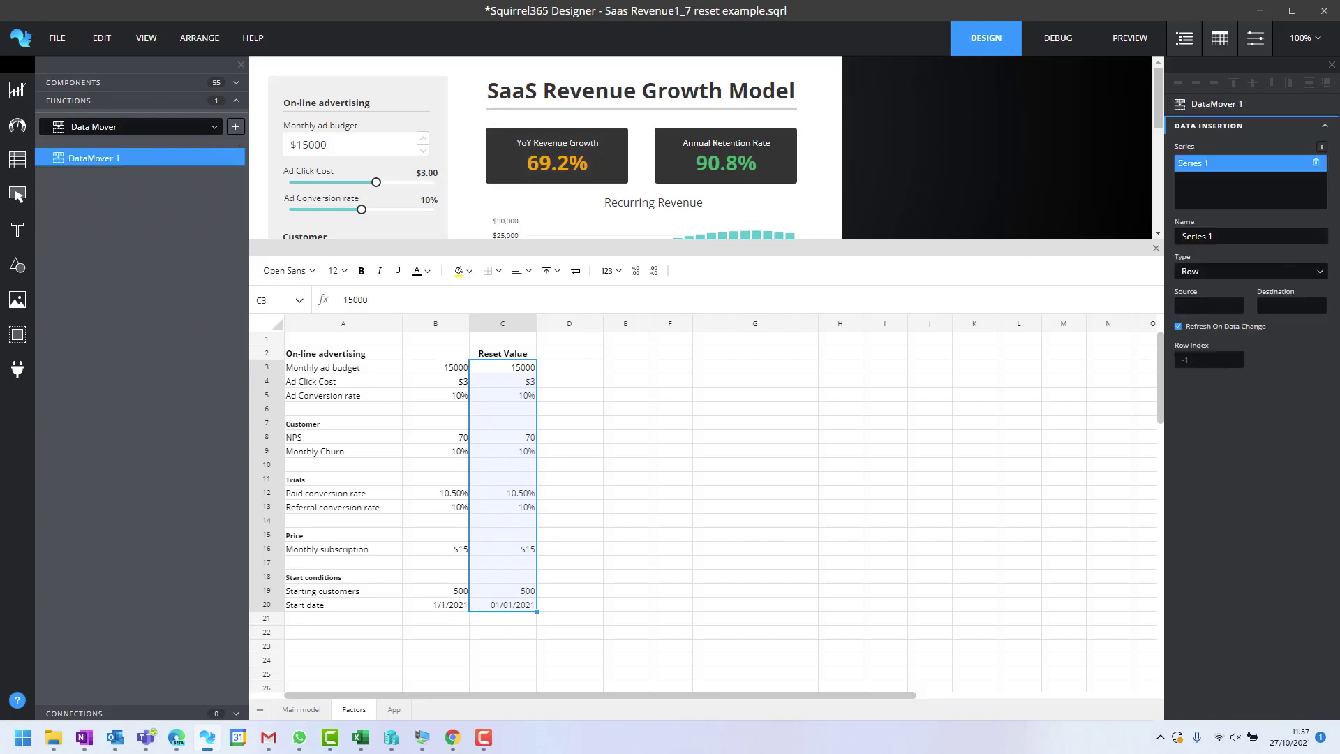
click(1201, 280)
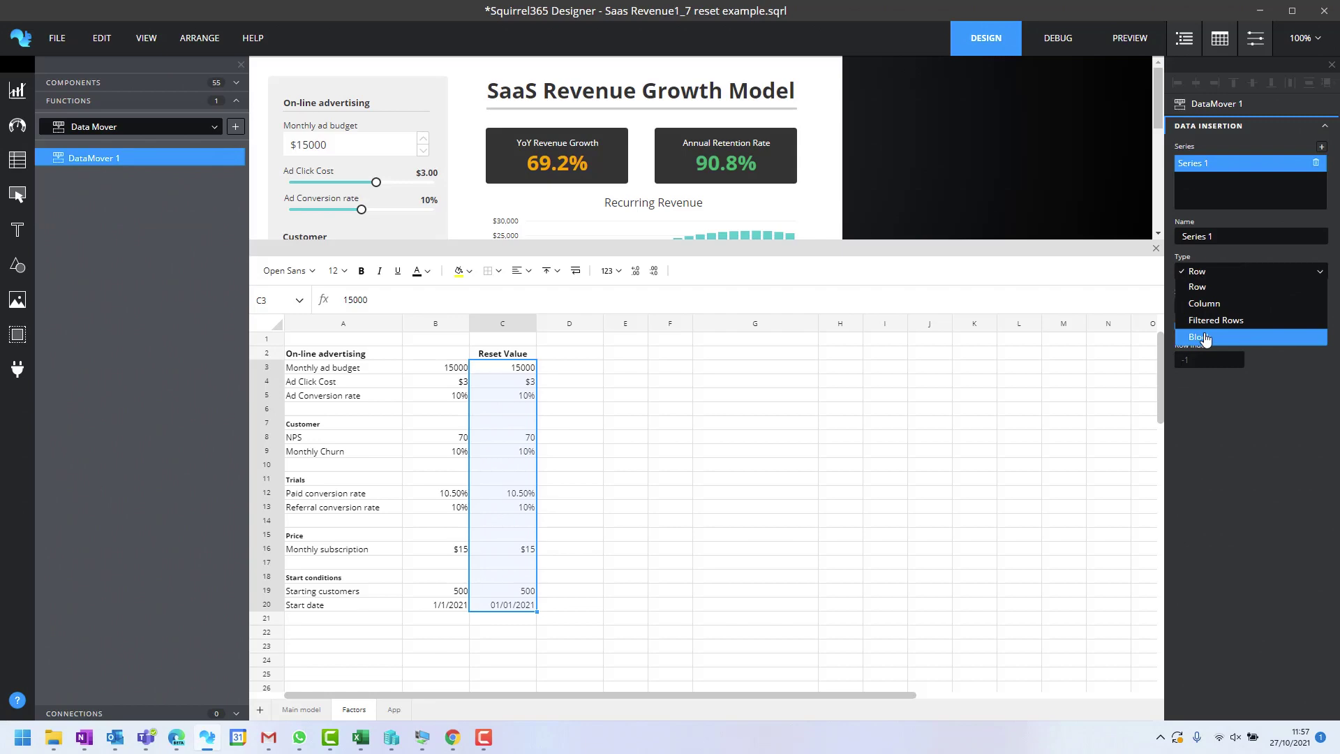
click(1203, 345)
Set the mover's source to Factors!C3:C20, destination to B3:B20, and trigger cell to B22.
click(1238, 294)
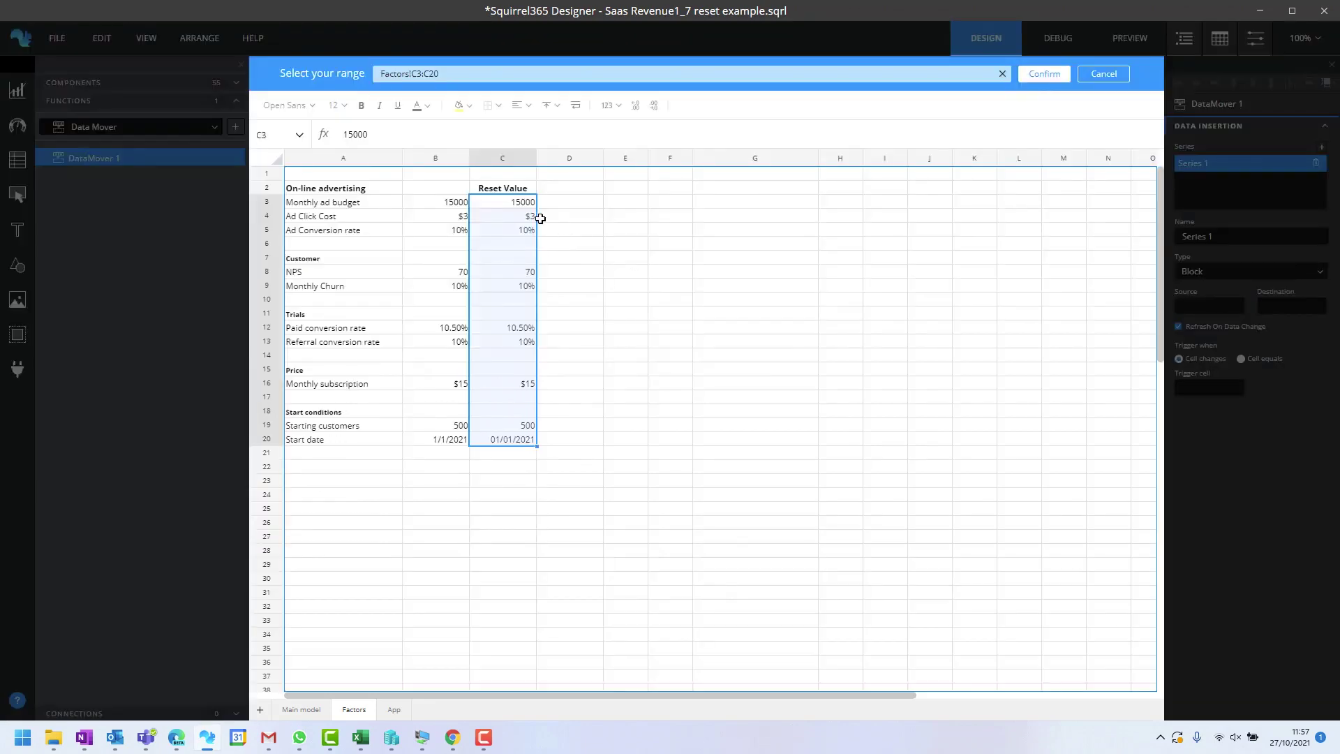
click(1046, 74)
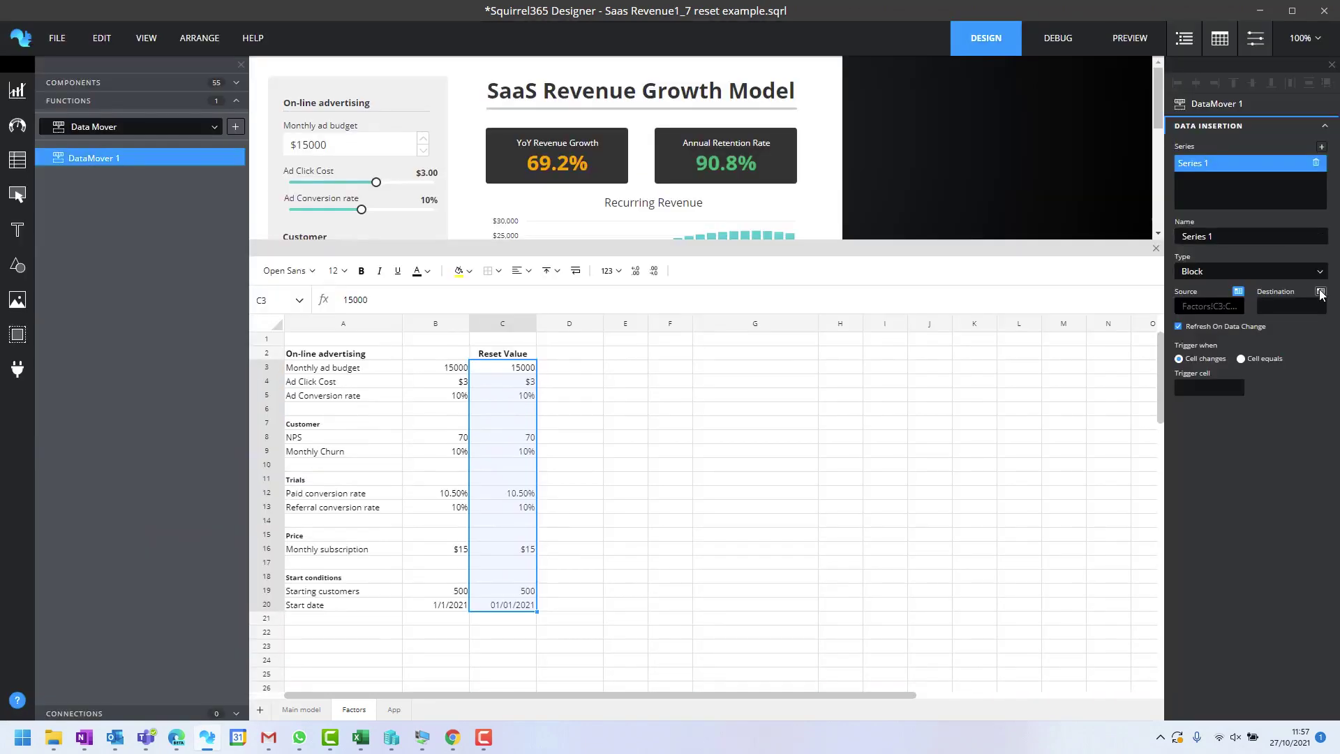
click(1237, 291)
drag(448, 204, 435, 439)
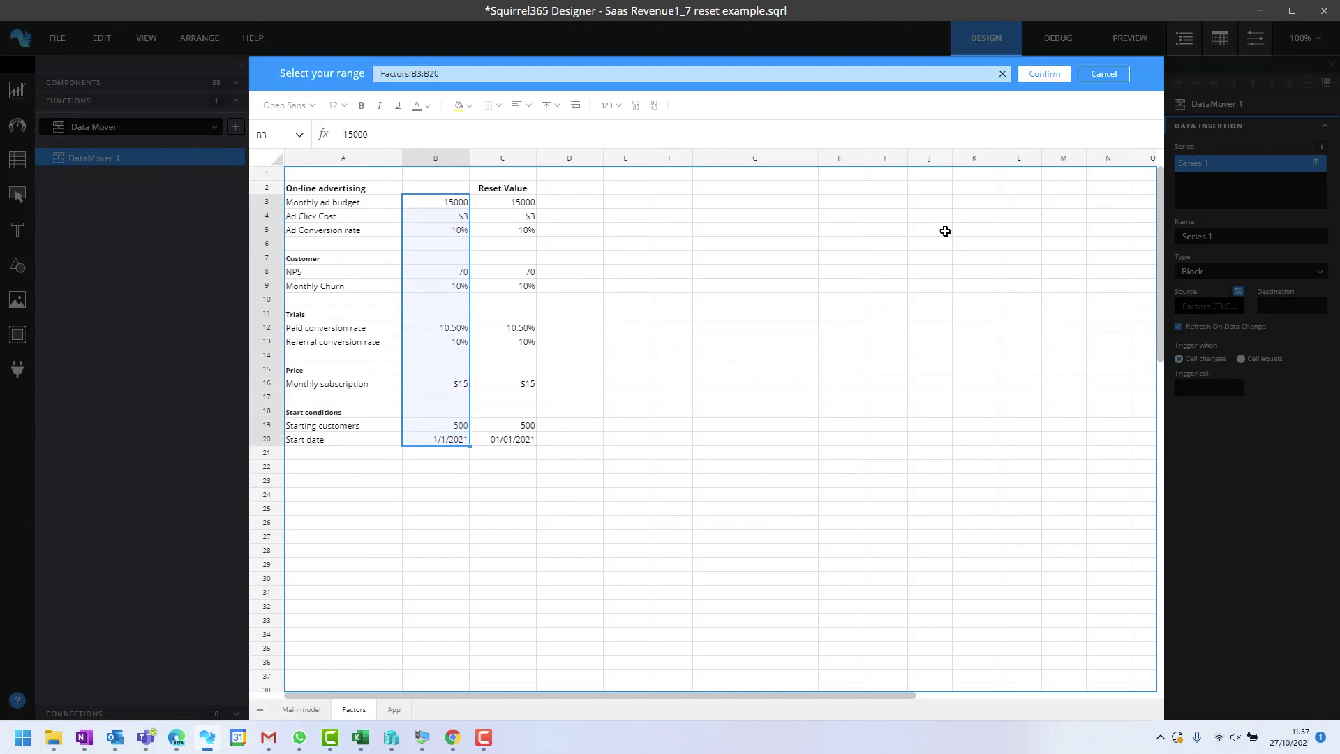
click(1044, 74)
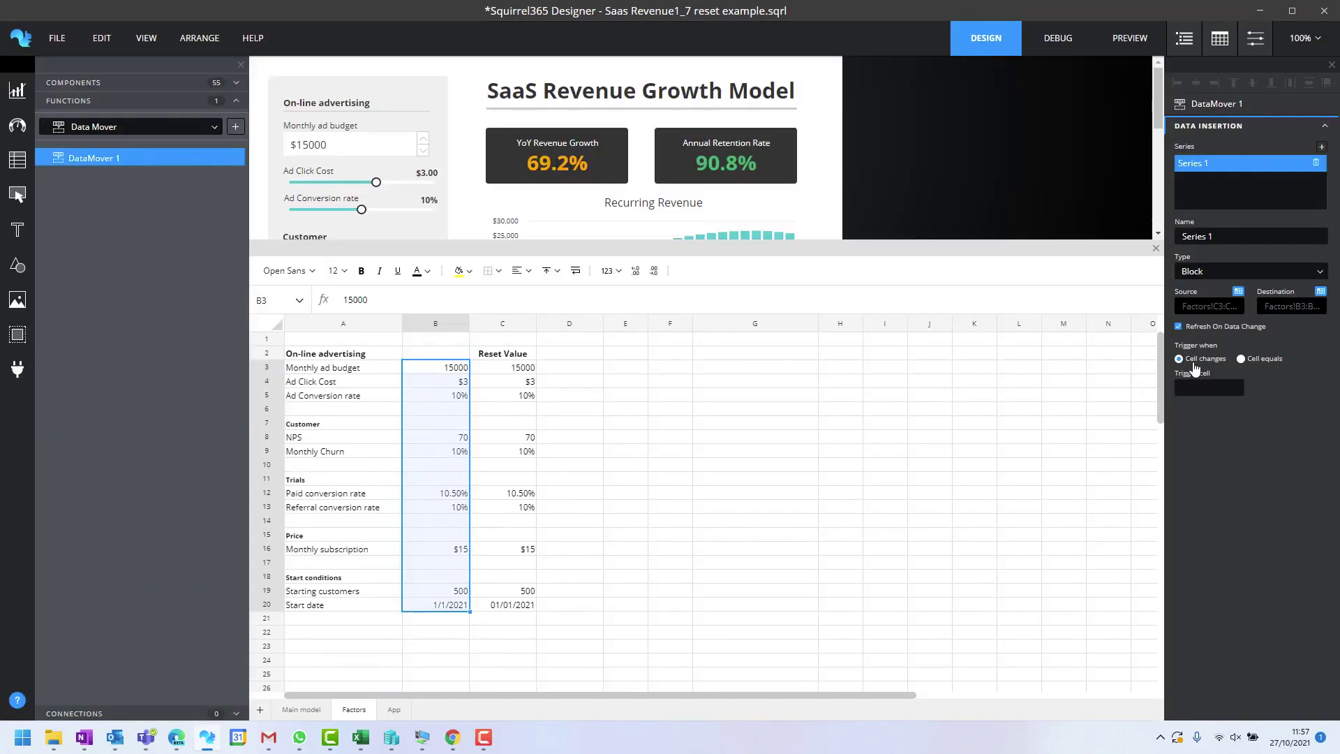
click(1238, 374)
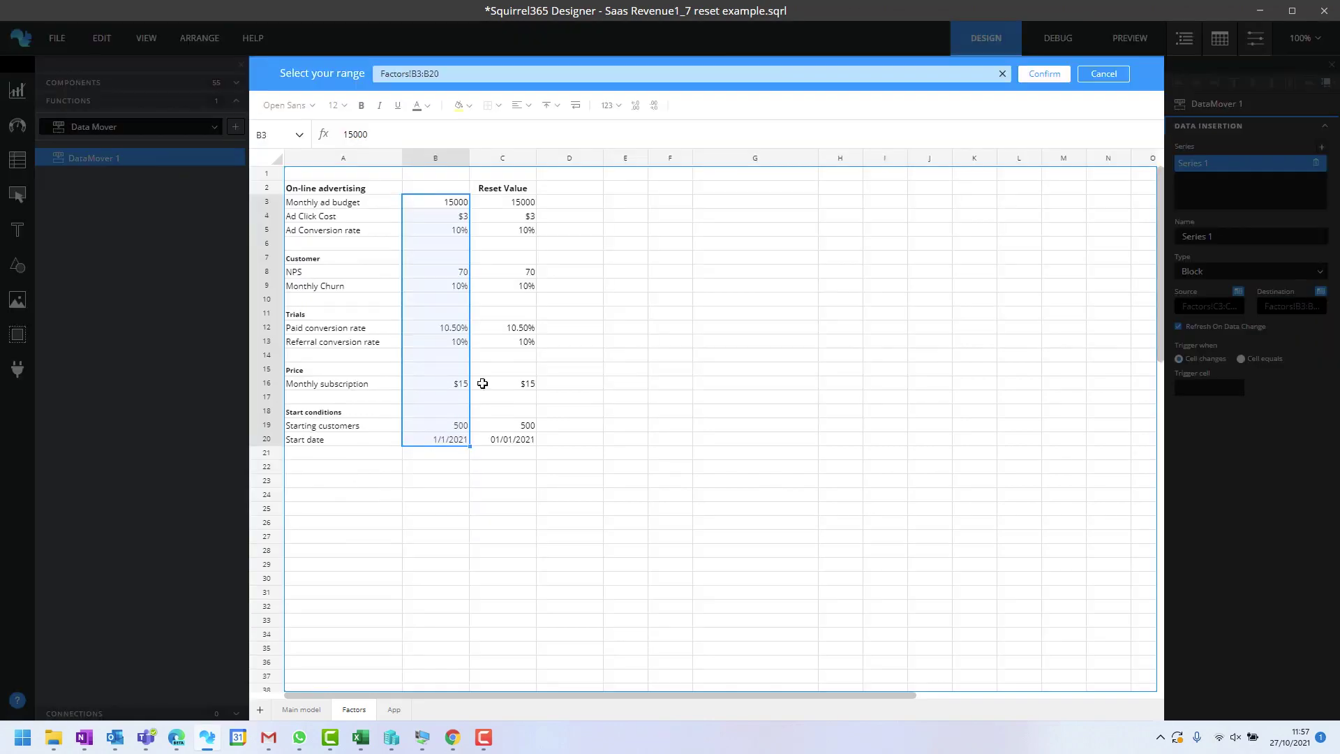
click(431, 466)
Confirm B22 as the trigger, fill it yellow, and label A22 'Trigger Value'.
click(1038, 79)
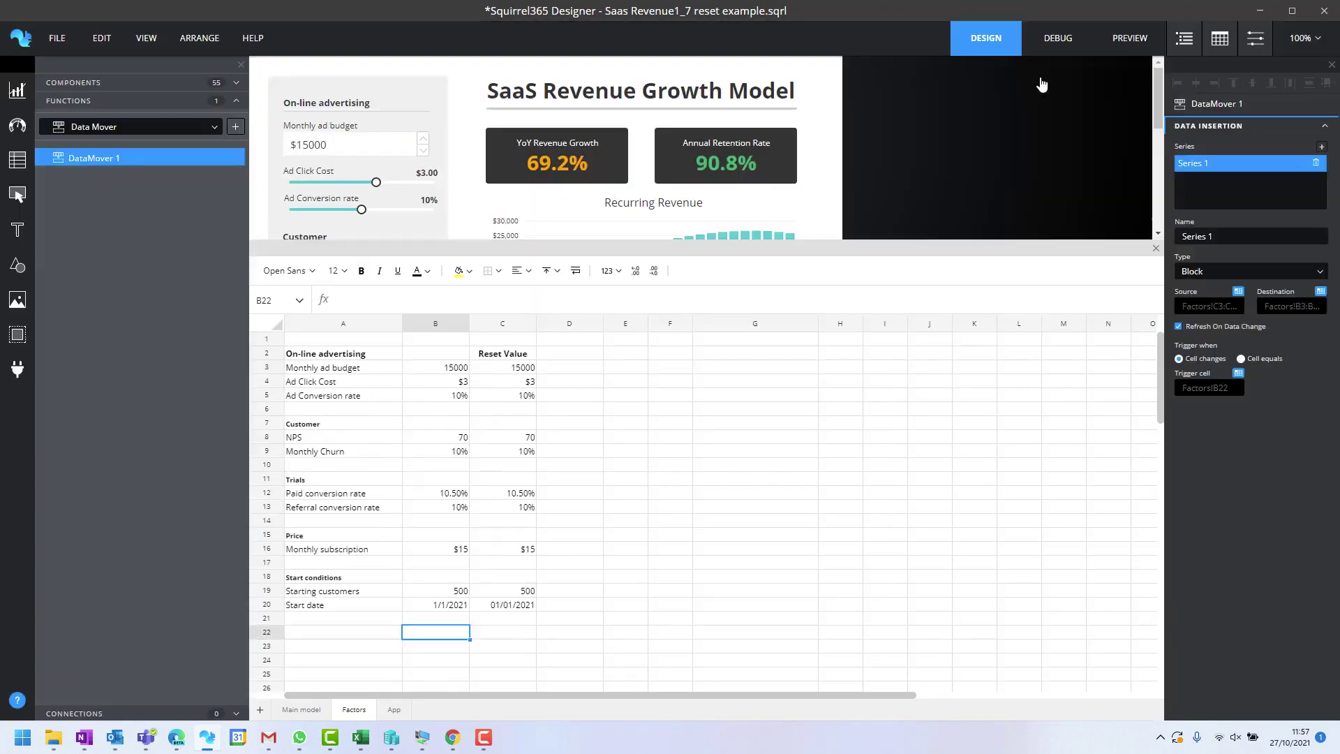
click(458, 272)
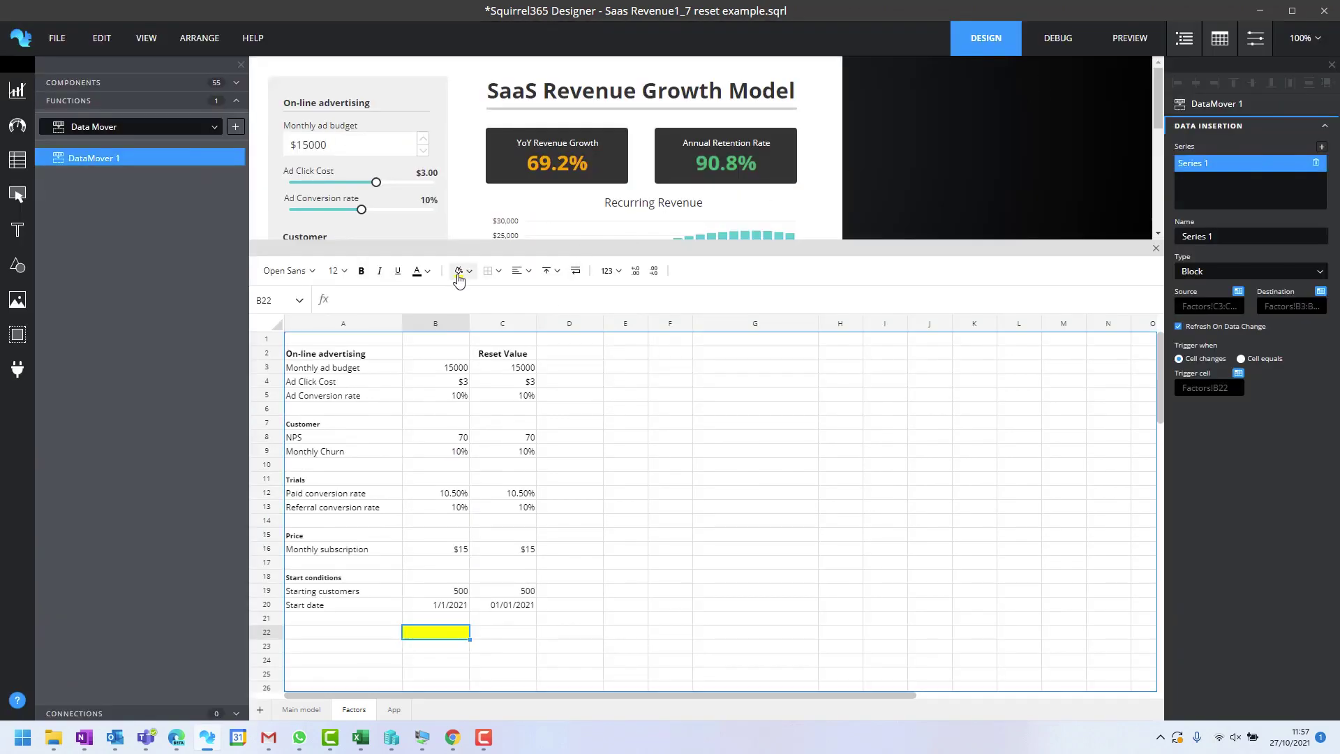
click(331, 630)
text(Trigger Value)
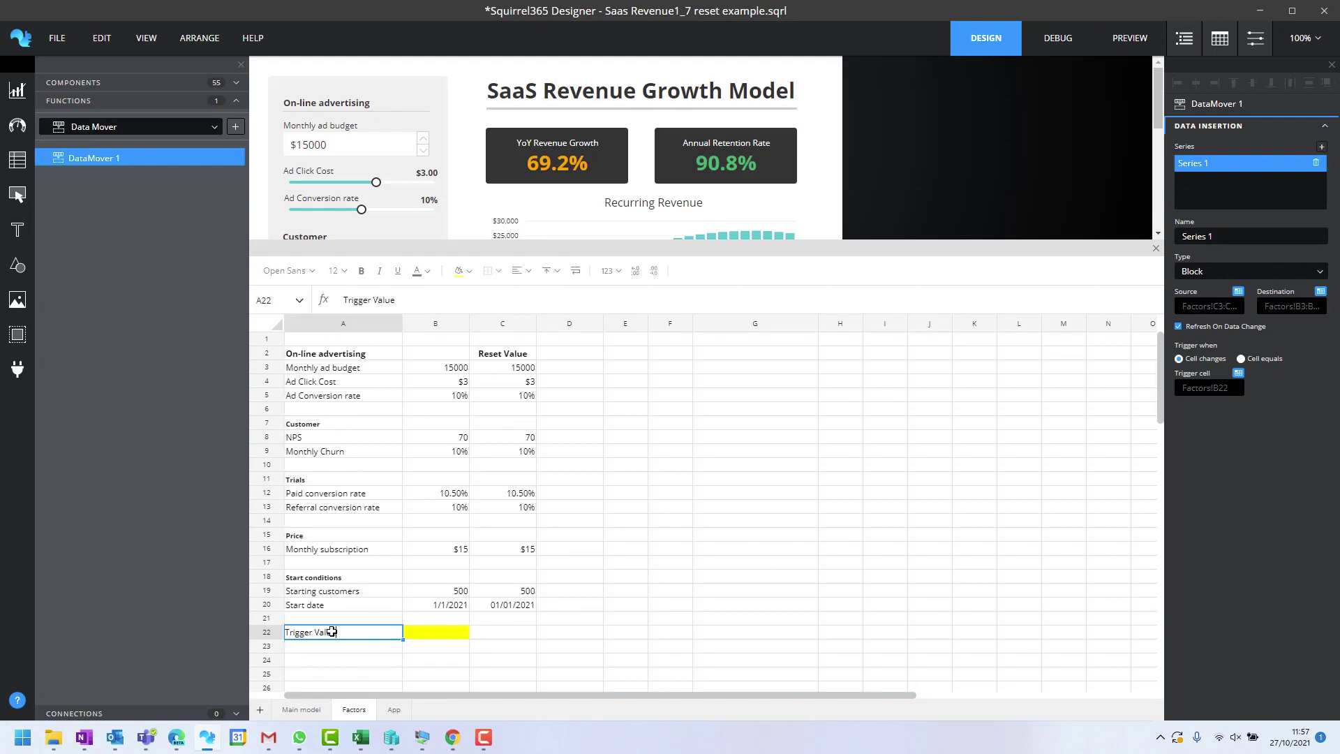
key(Tab)
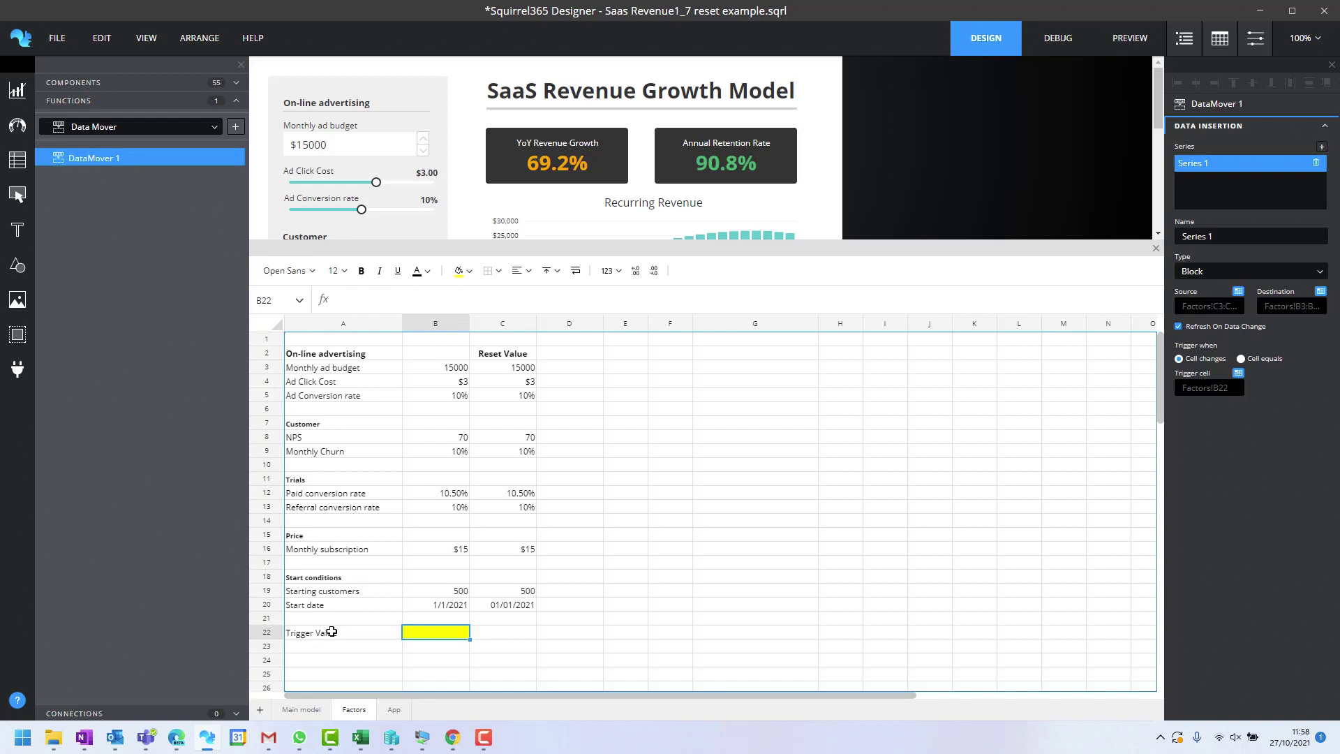
scroll(789, 195, down, 5)
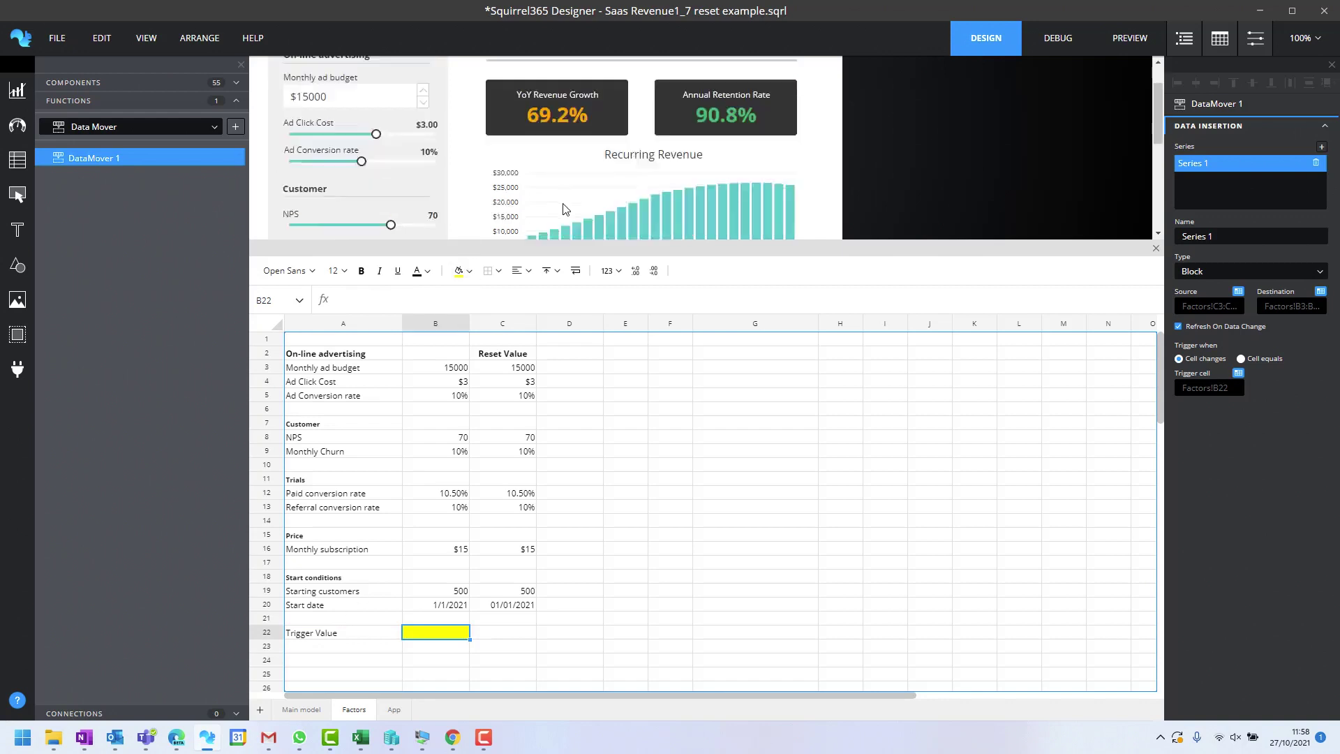
Place a push button below the Annual results table and change its label to 'Reset'.
click(21, 195)
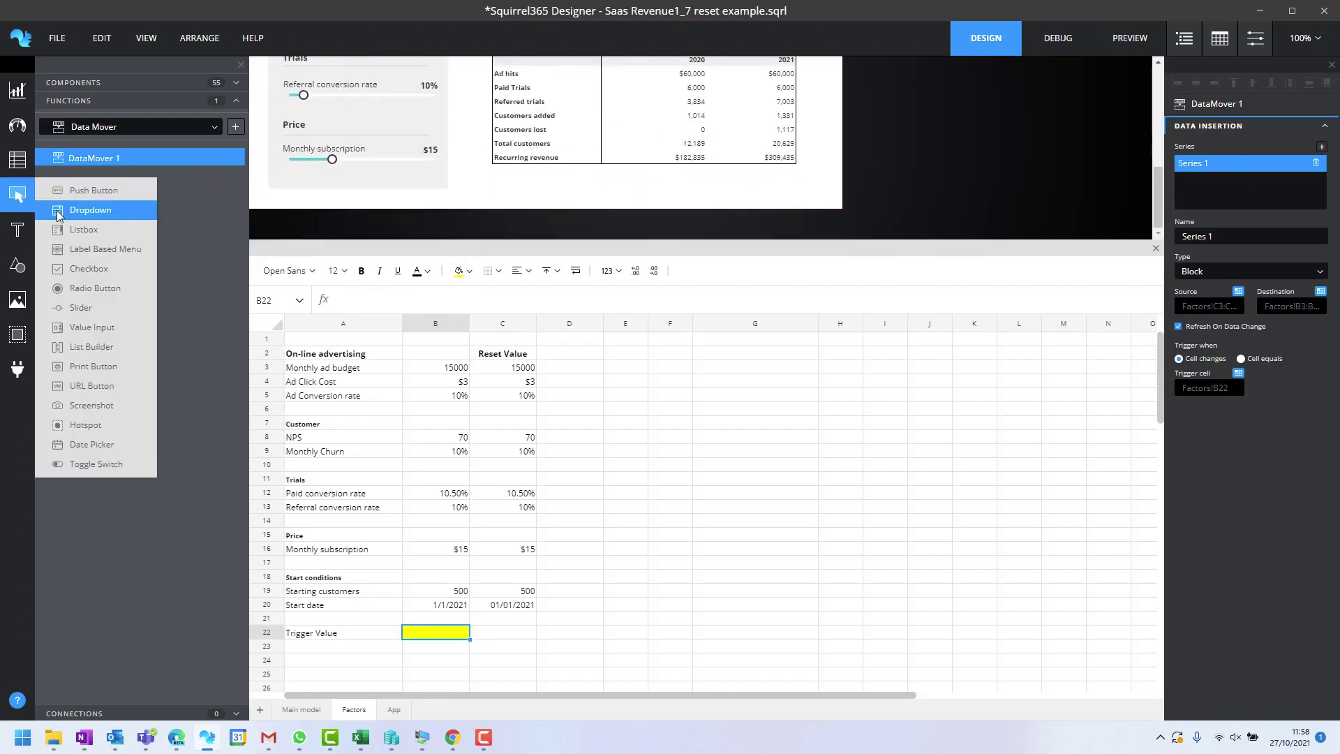
click(57, 212)
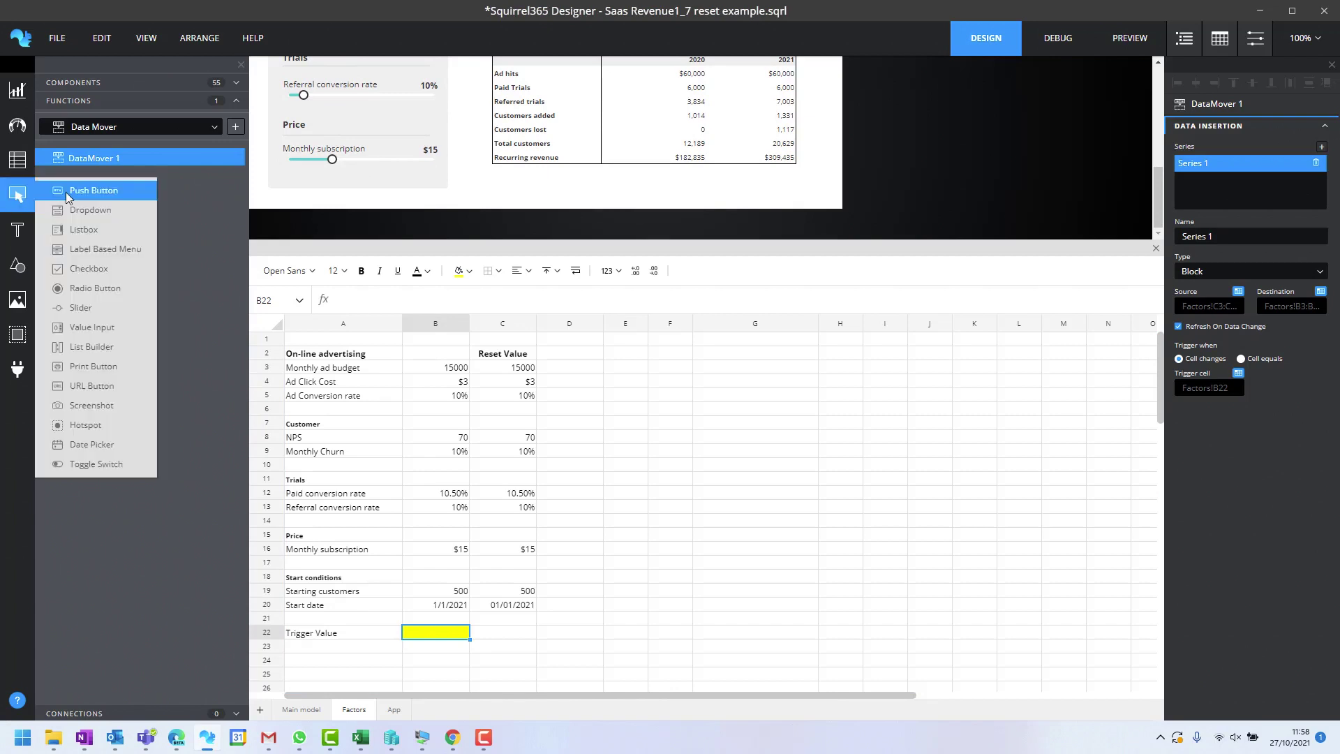
click(720, 175)
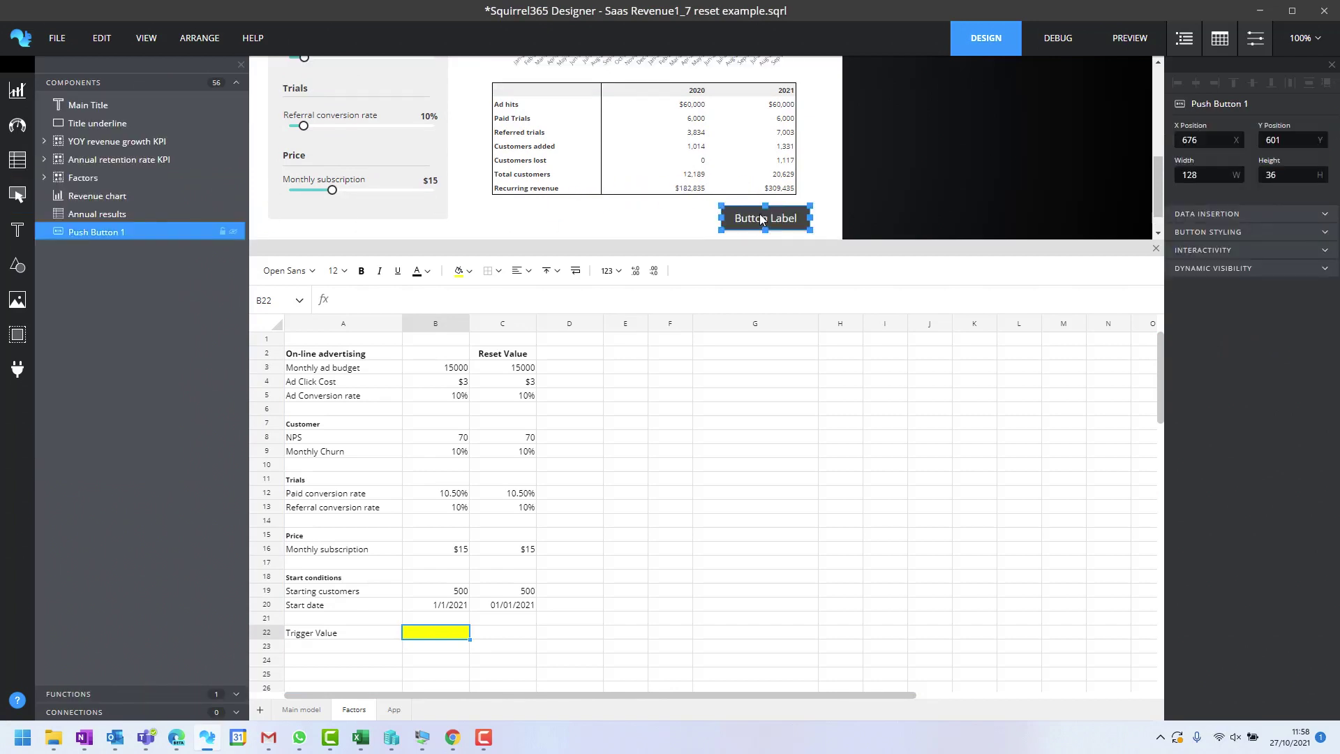
scroll(761, 219, down, 1)
drag(762, 194, 782, 192)
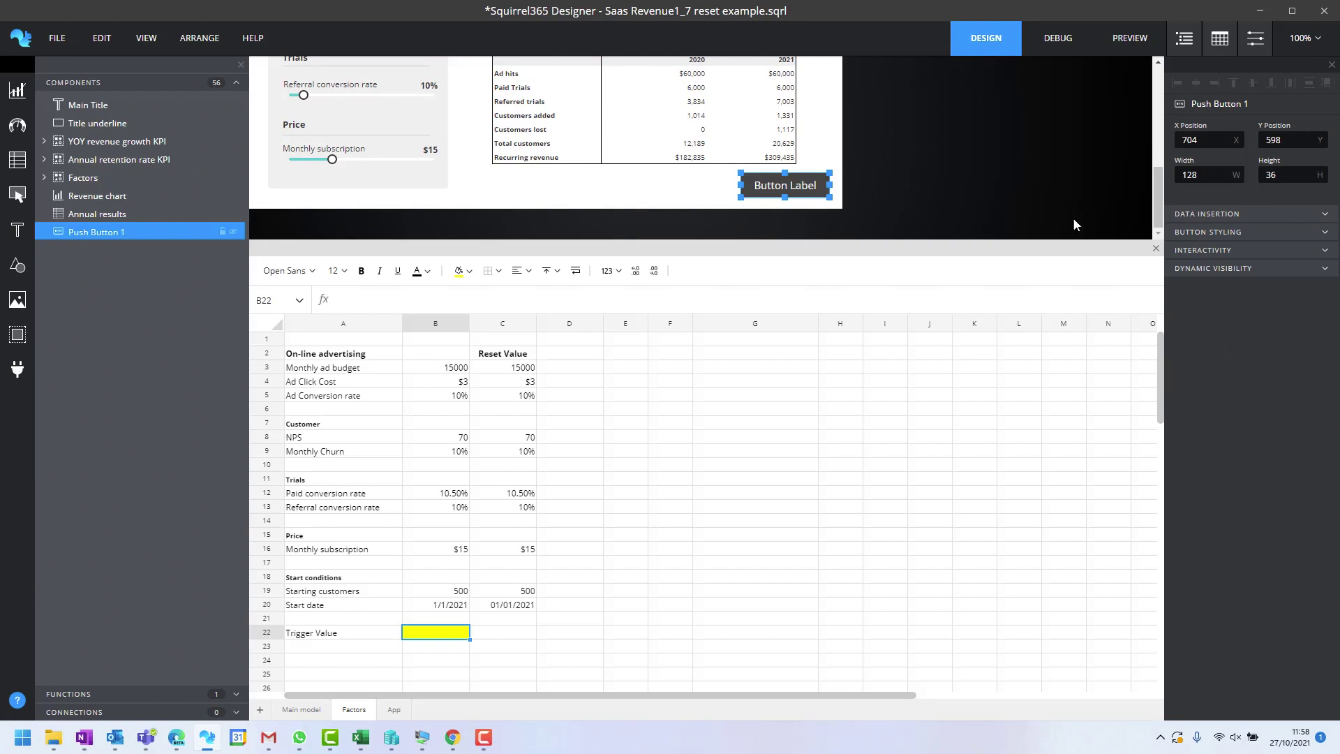
click(1214, 232)
triple_click(1246, 290)
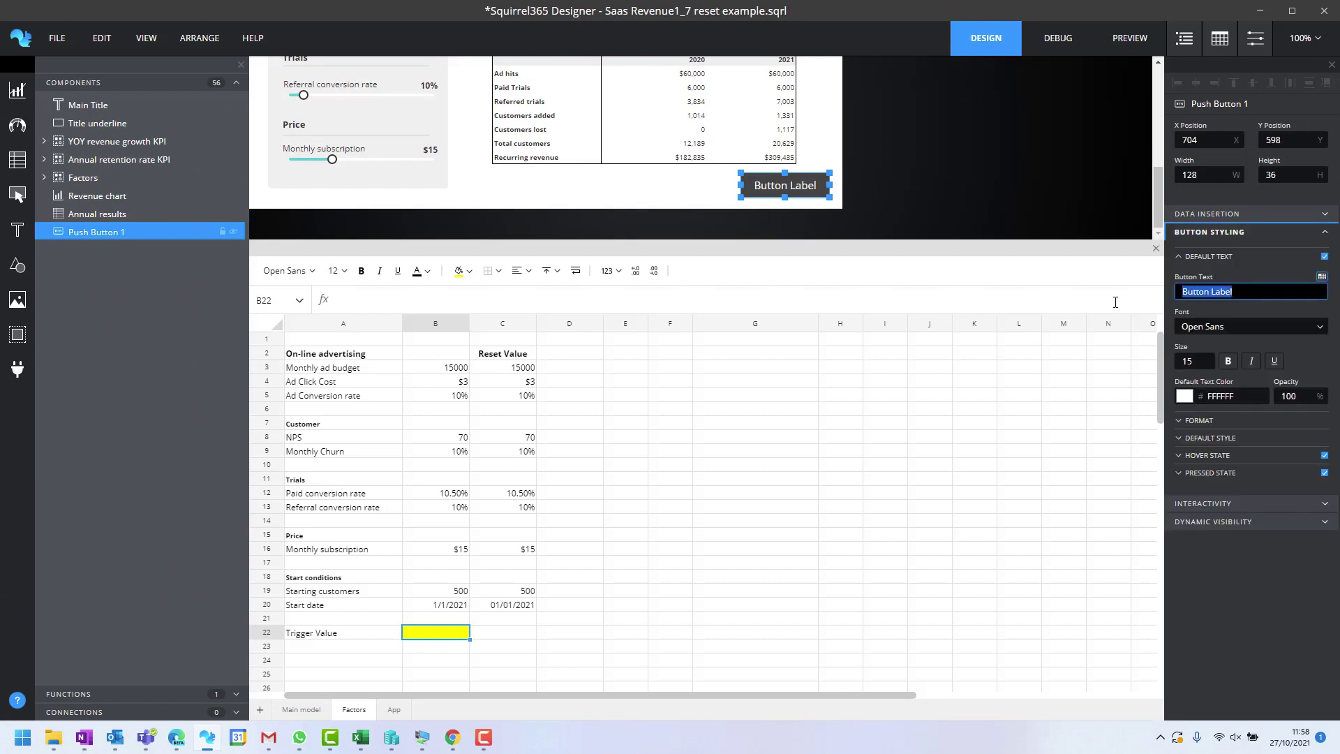
text(Reset)
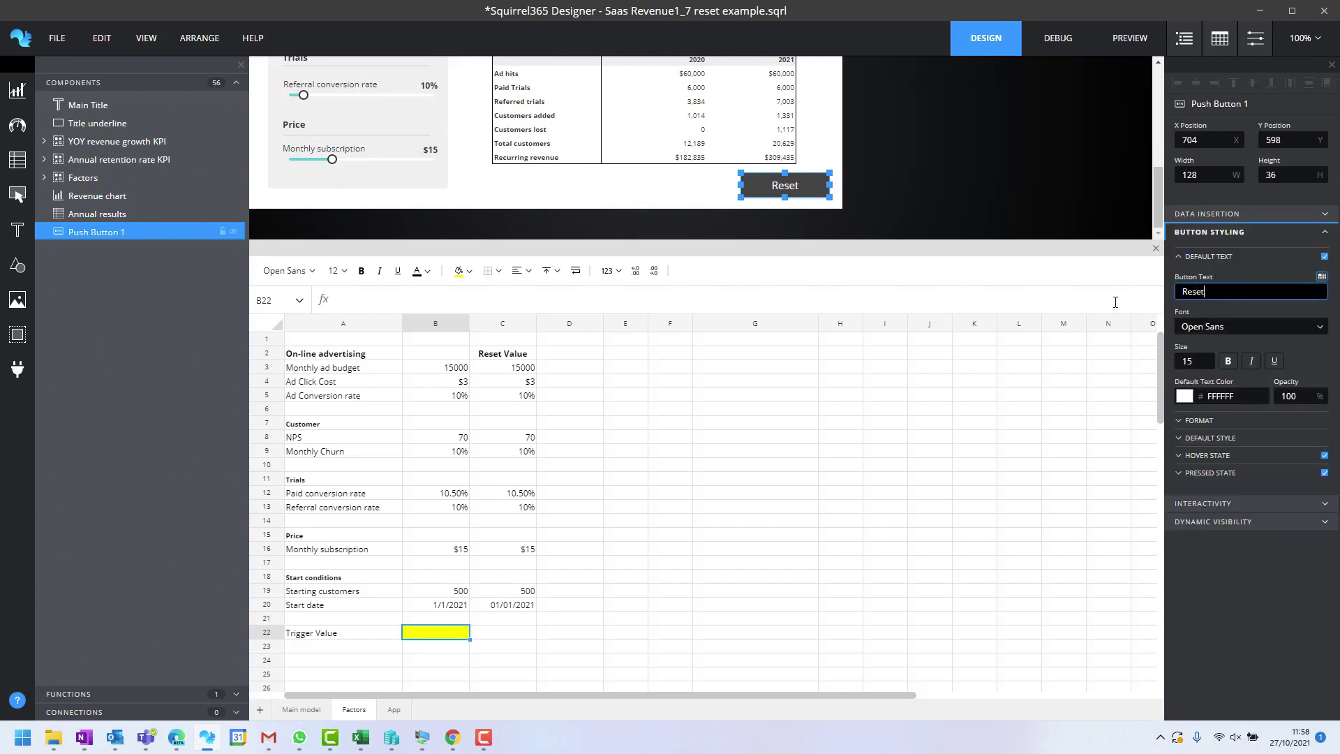
click(1177, 216)
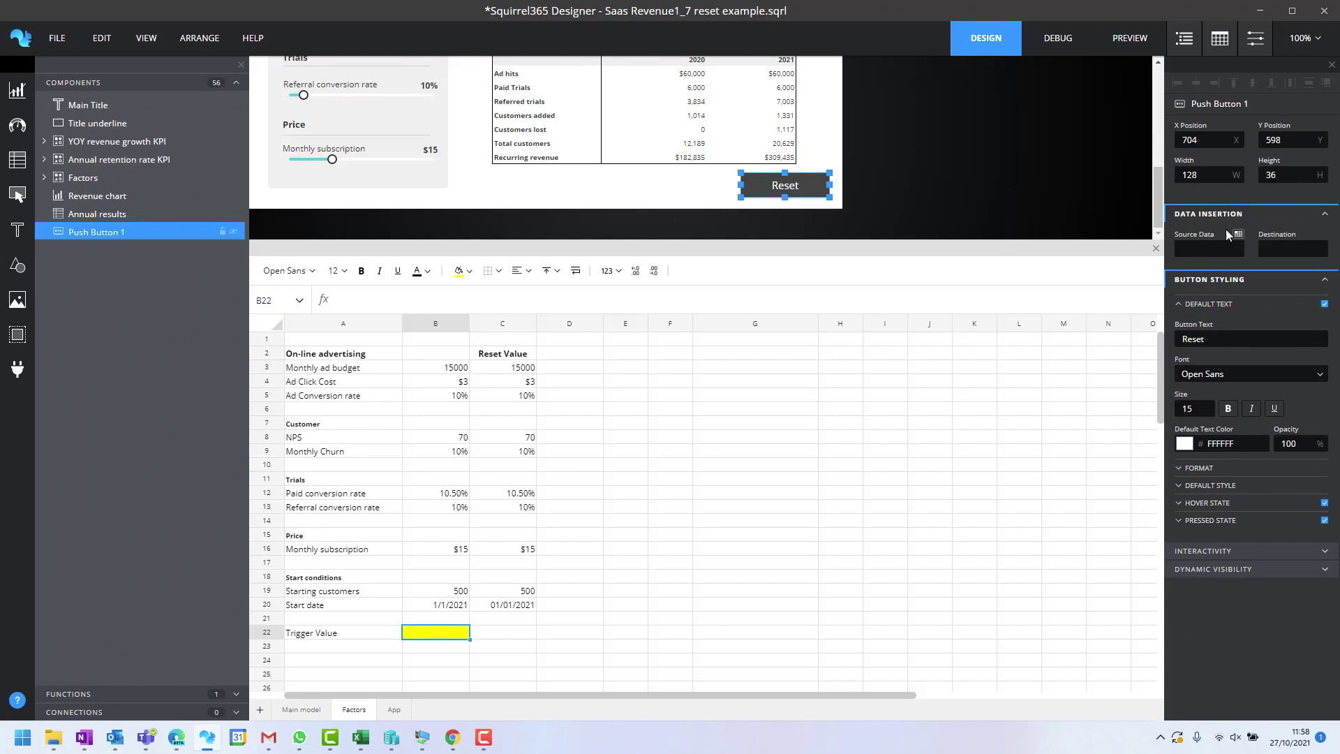
Set the Reset button to insert Factors!C22 into Factors!B22, and enter 0 in B22.
click(1238, 238)
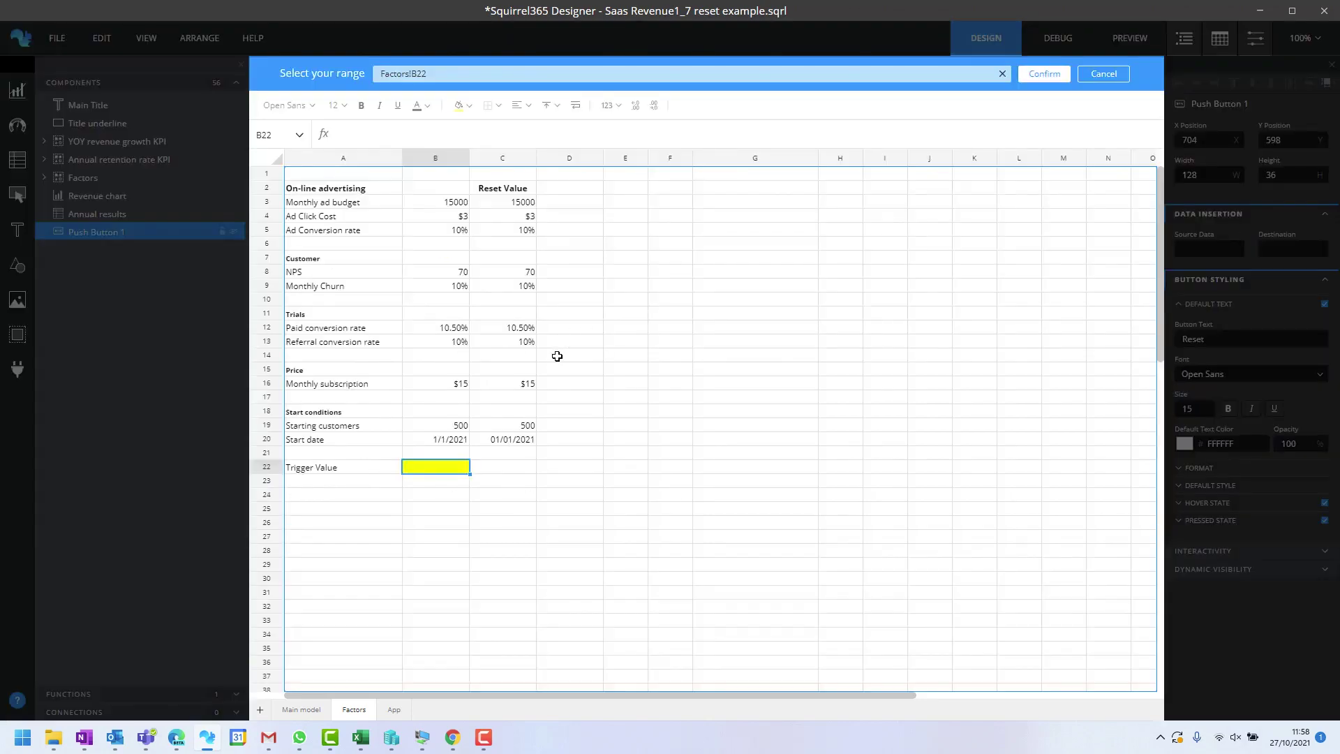
click(497, 468)
click(1035, 81)
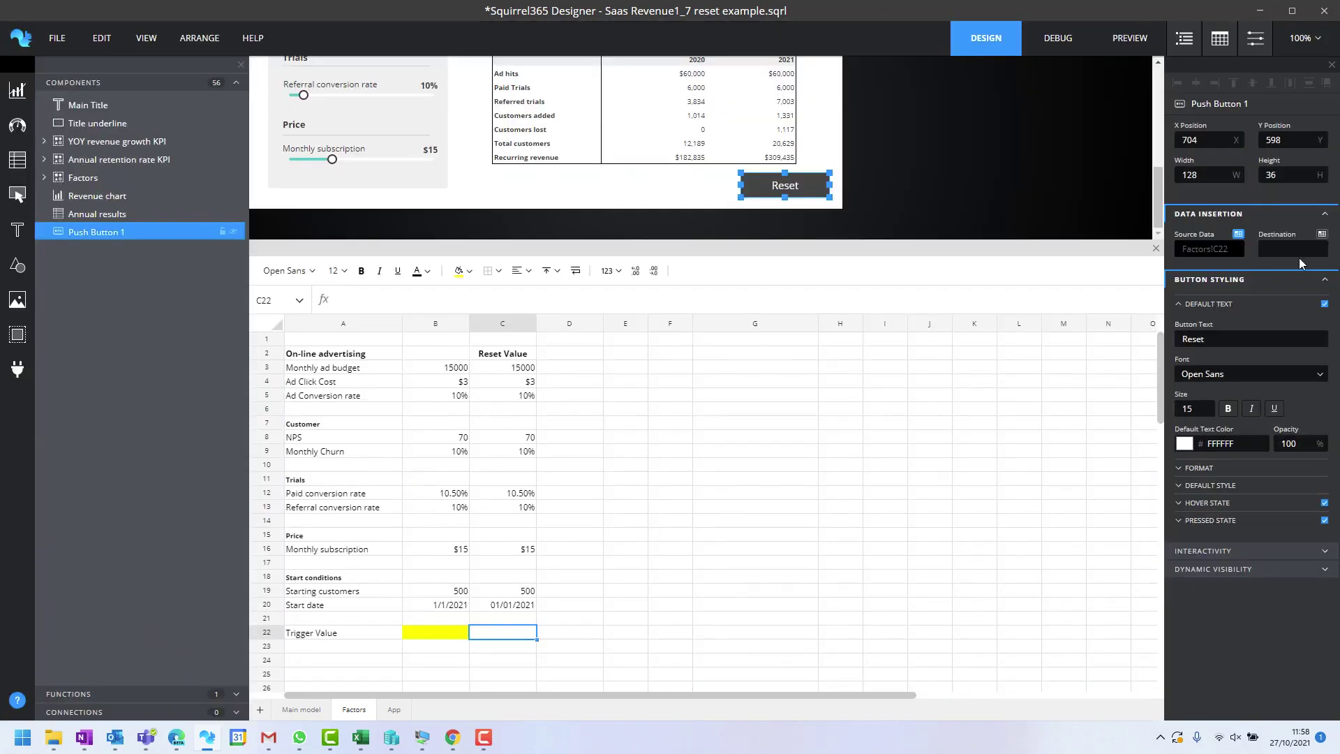
click(1322, 236)
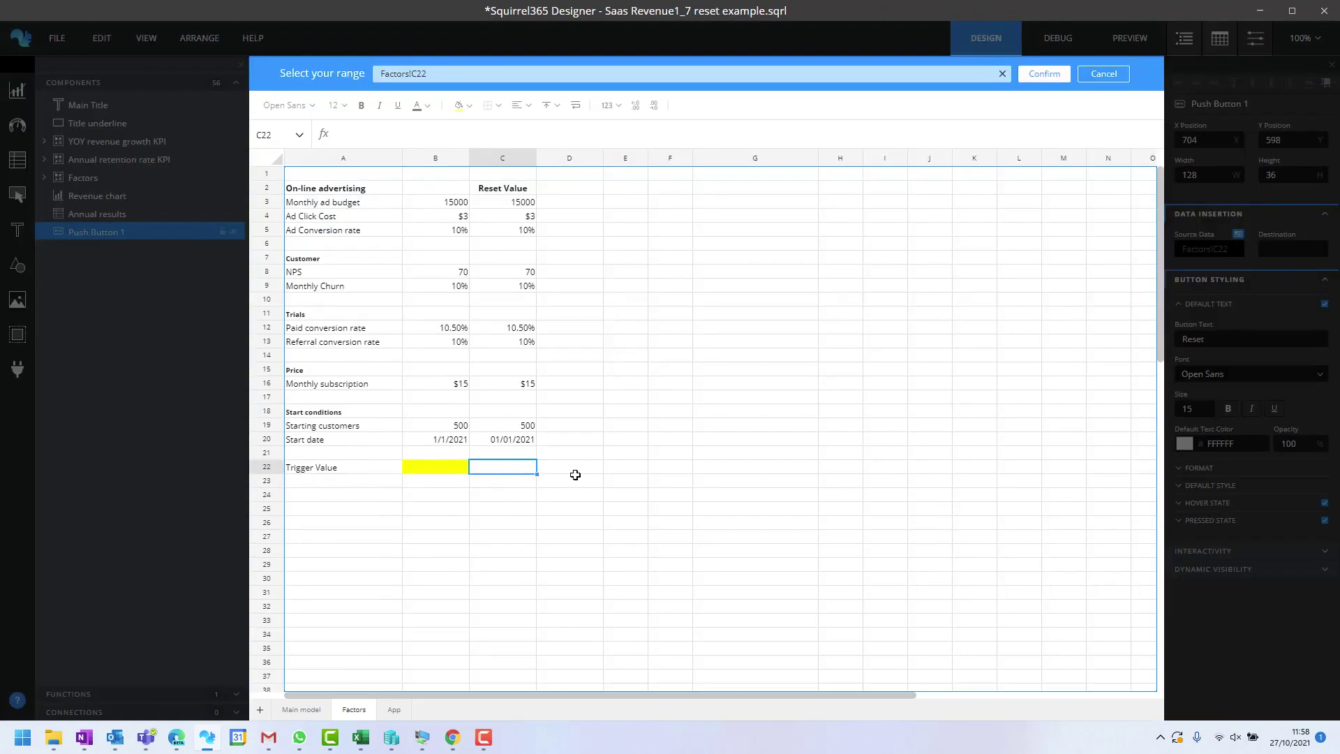
click(444, 467)
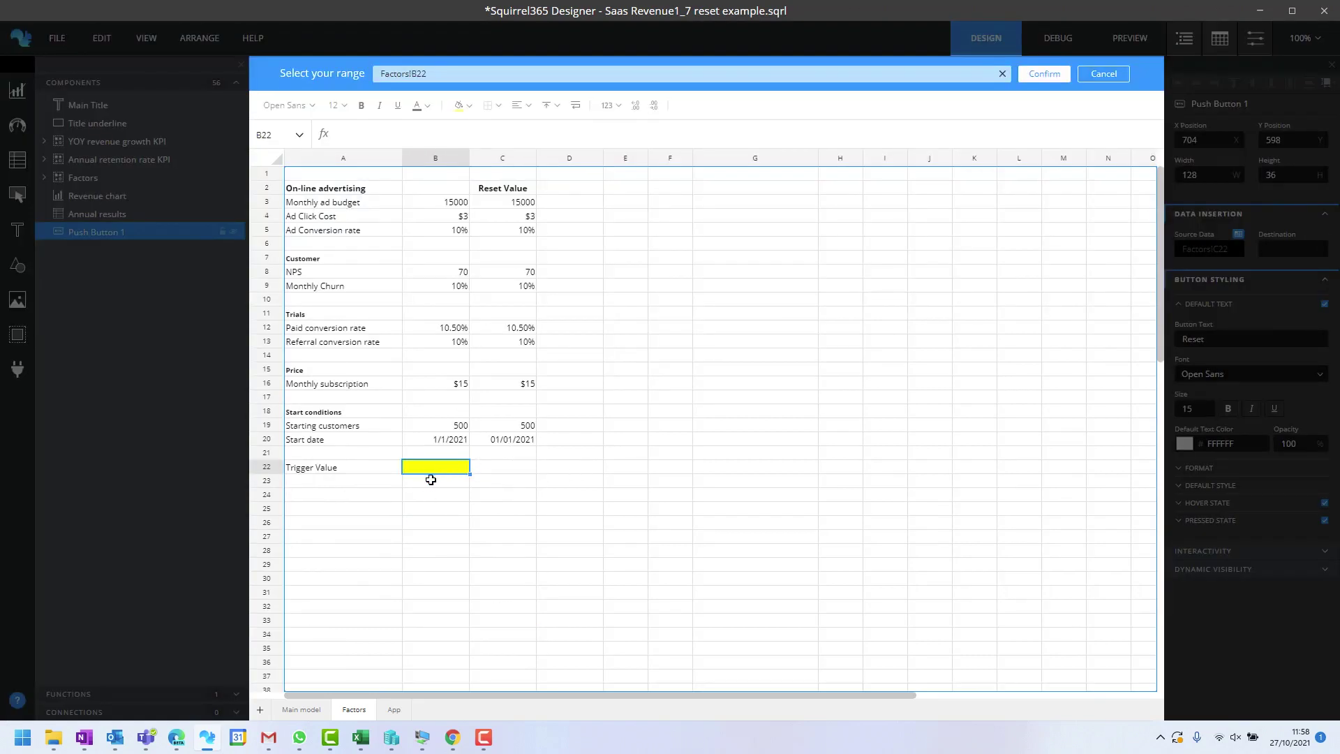
click(1042, 75)
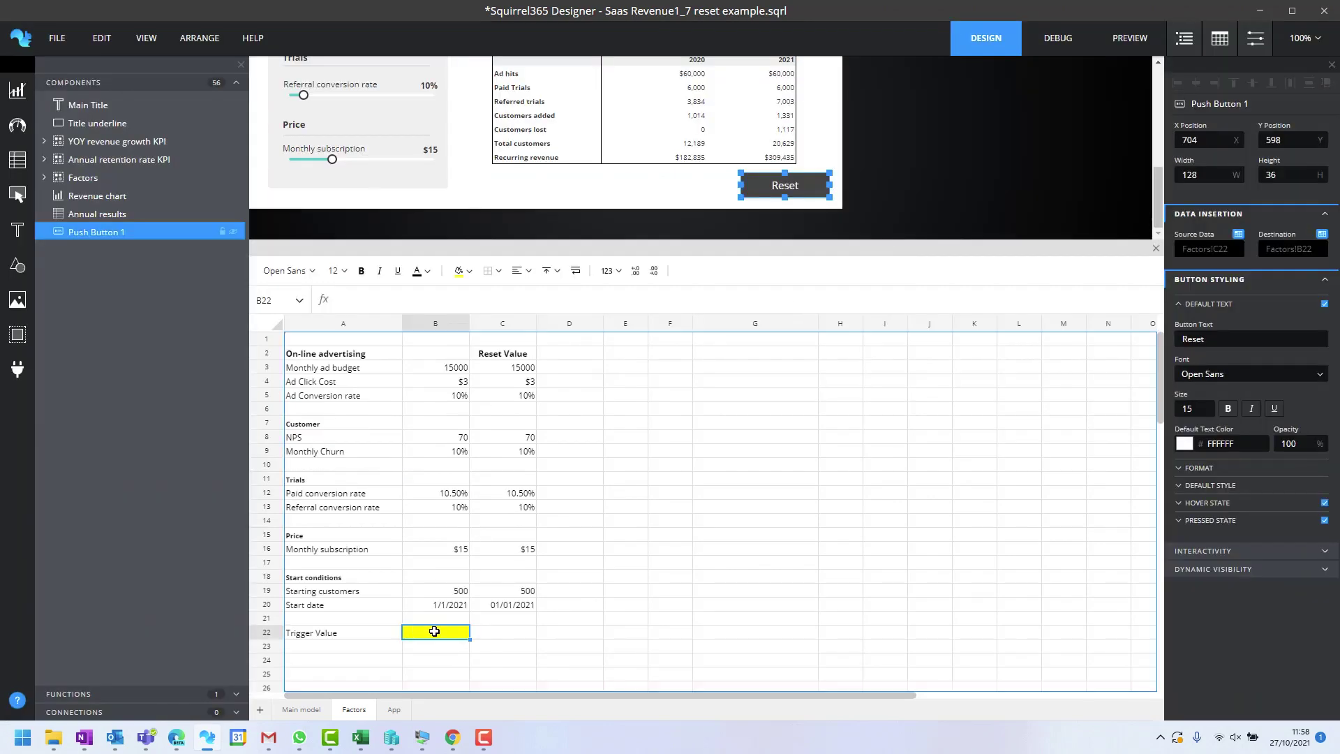
key(Return)
In Debug mode, press the Reset button twice to test it.
click(1066, 42)
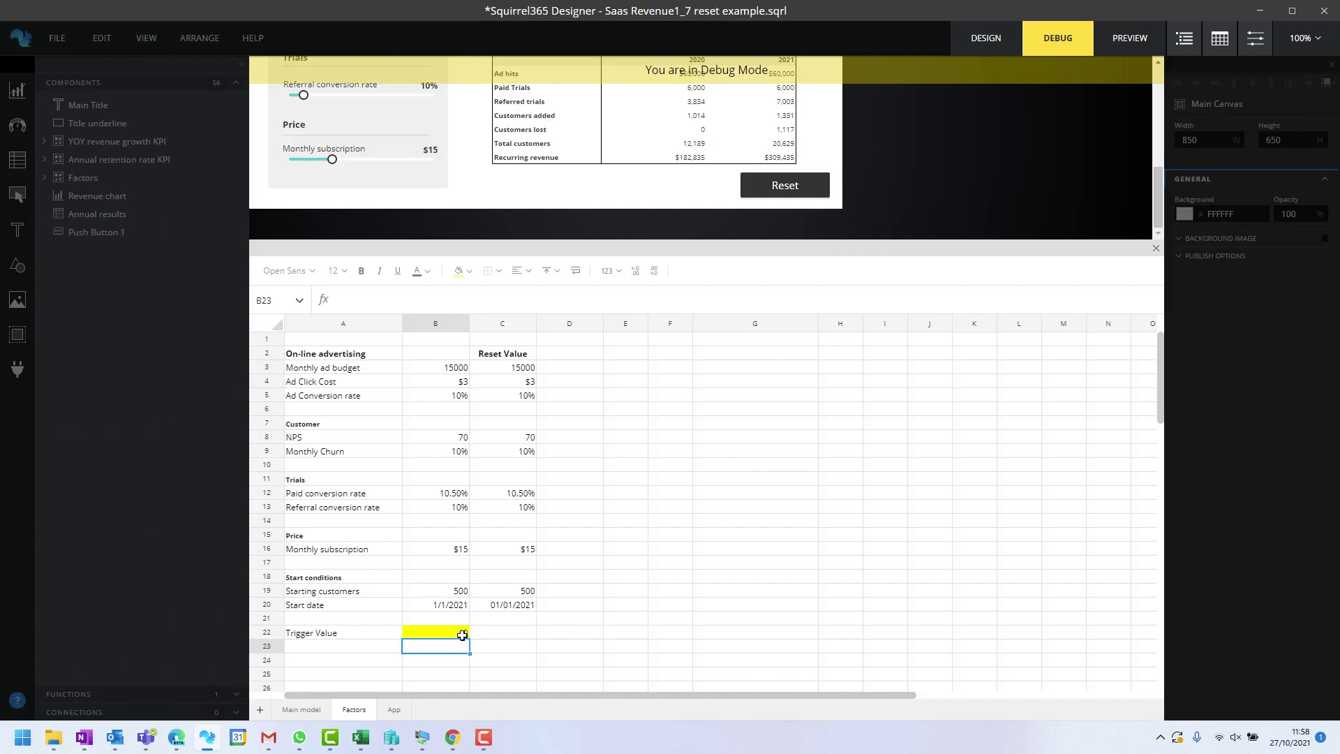
click(784, 189)
click(780, 189)
In Design mode, enter the formula =IF(B22=0,1,0) in cell C22.
click(981, 47)
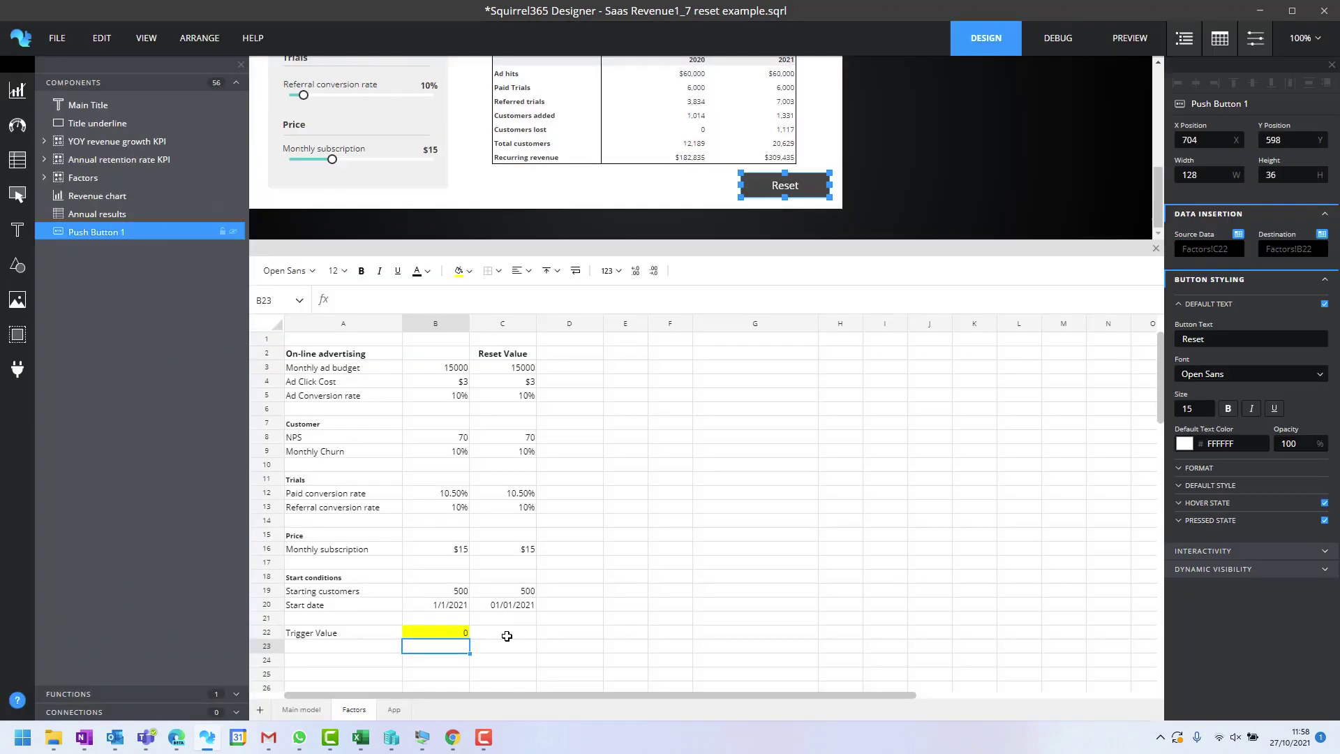
click(507, 635)
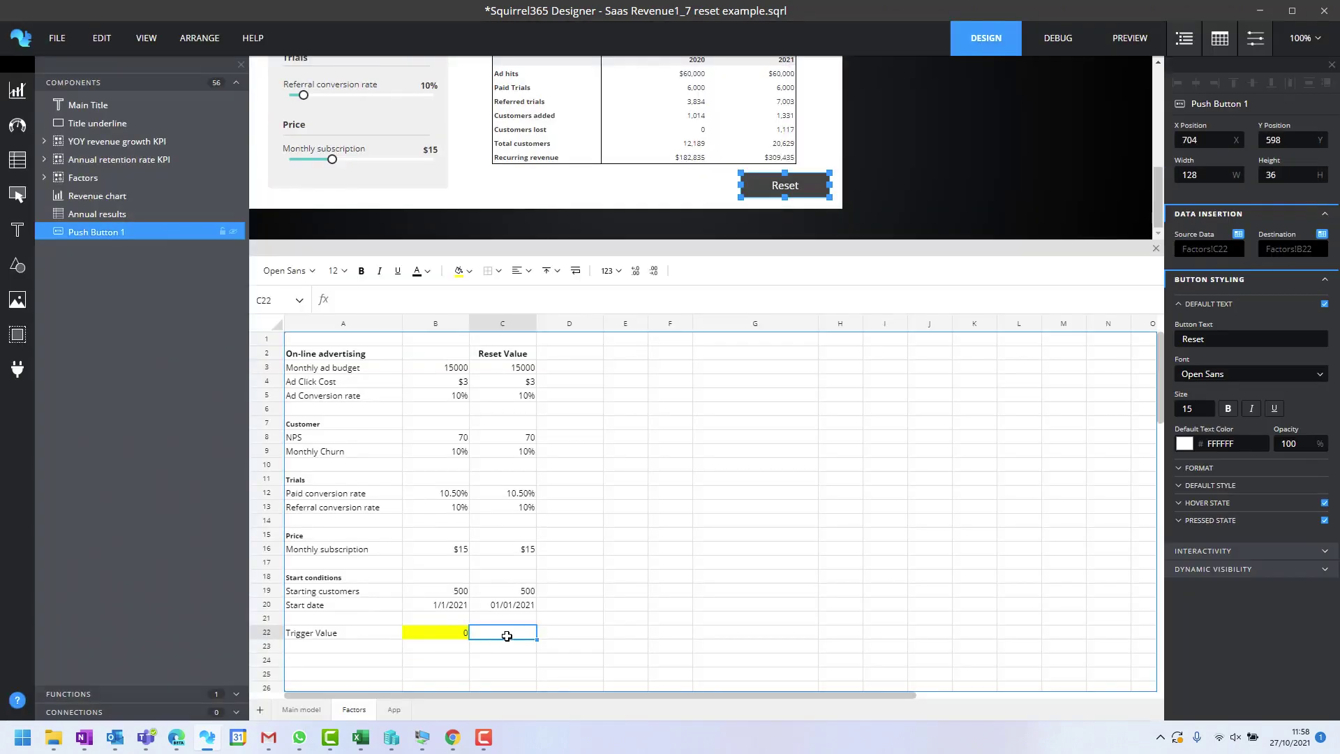
text(=if()
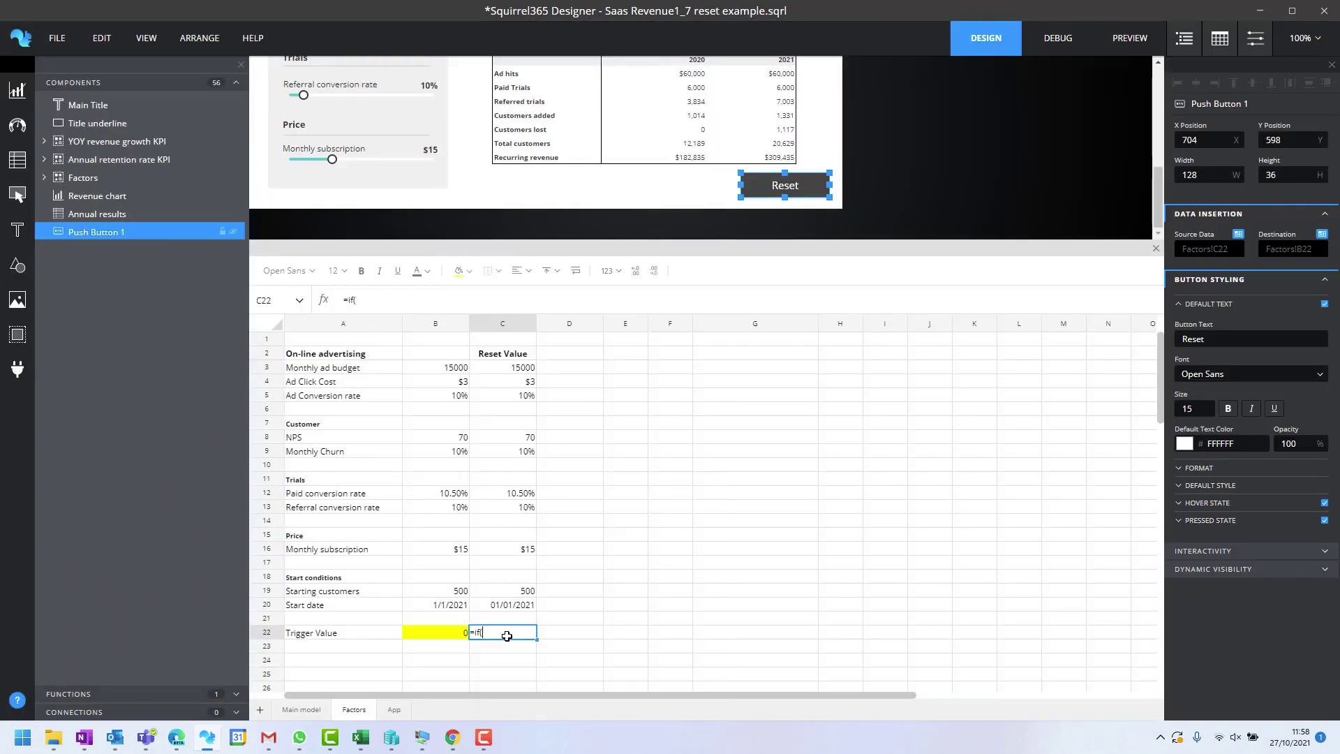
key(Left)
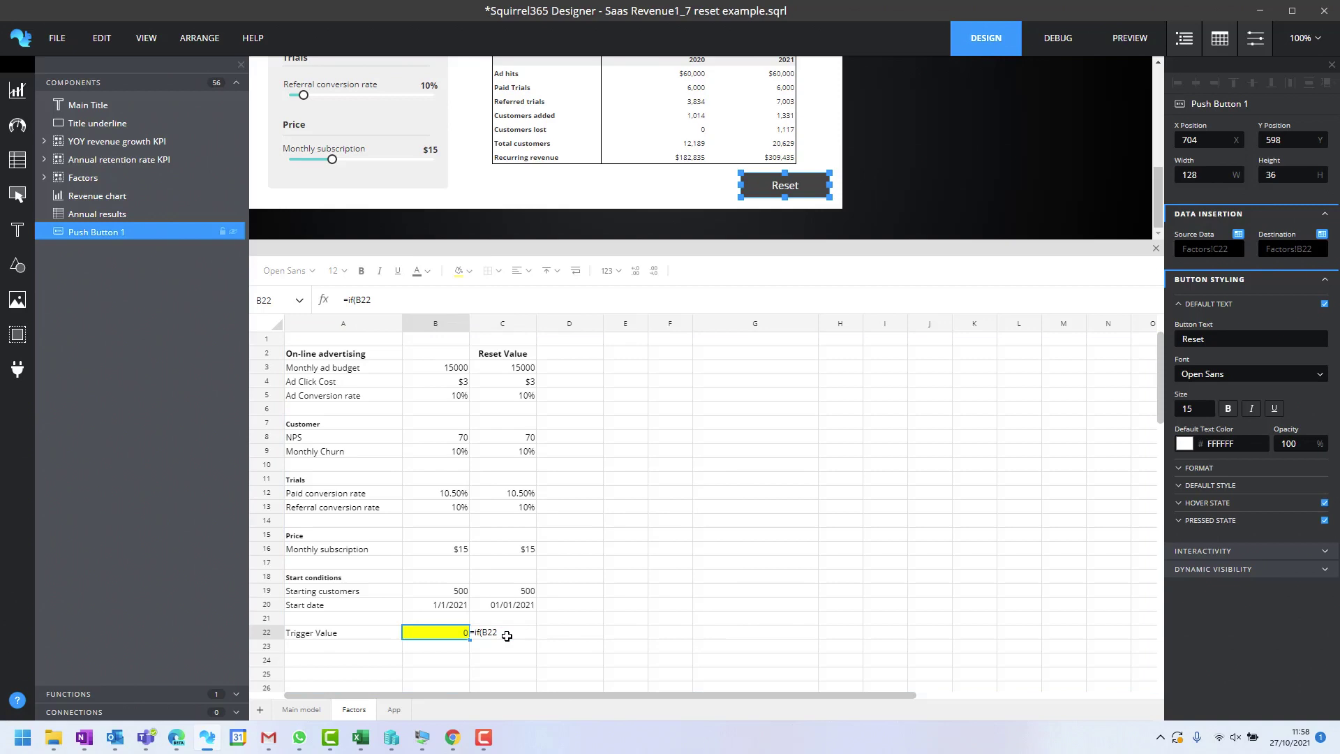
text(=0,1,0))
key(Return)
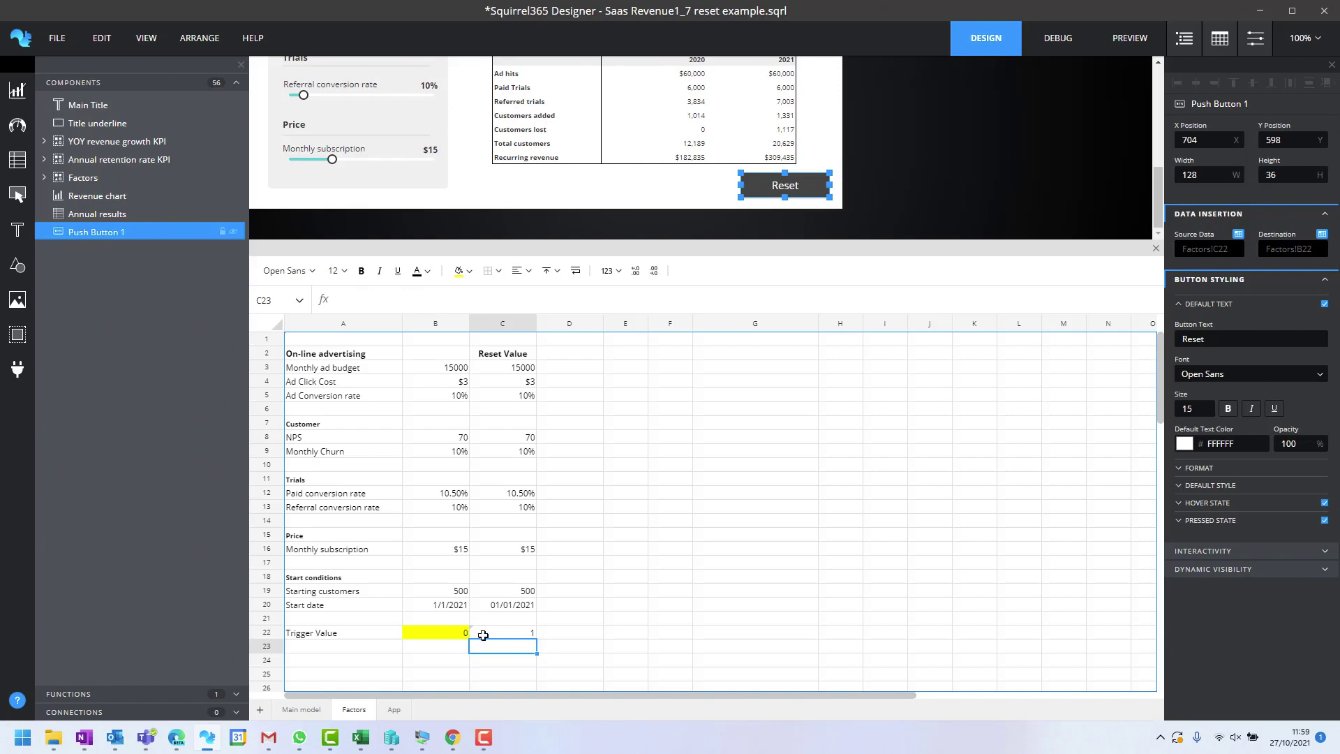
In Debug mode, press Reset twice to check the trigger cells flip.
click(1056, 37)
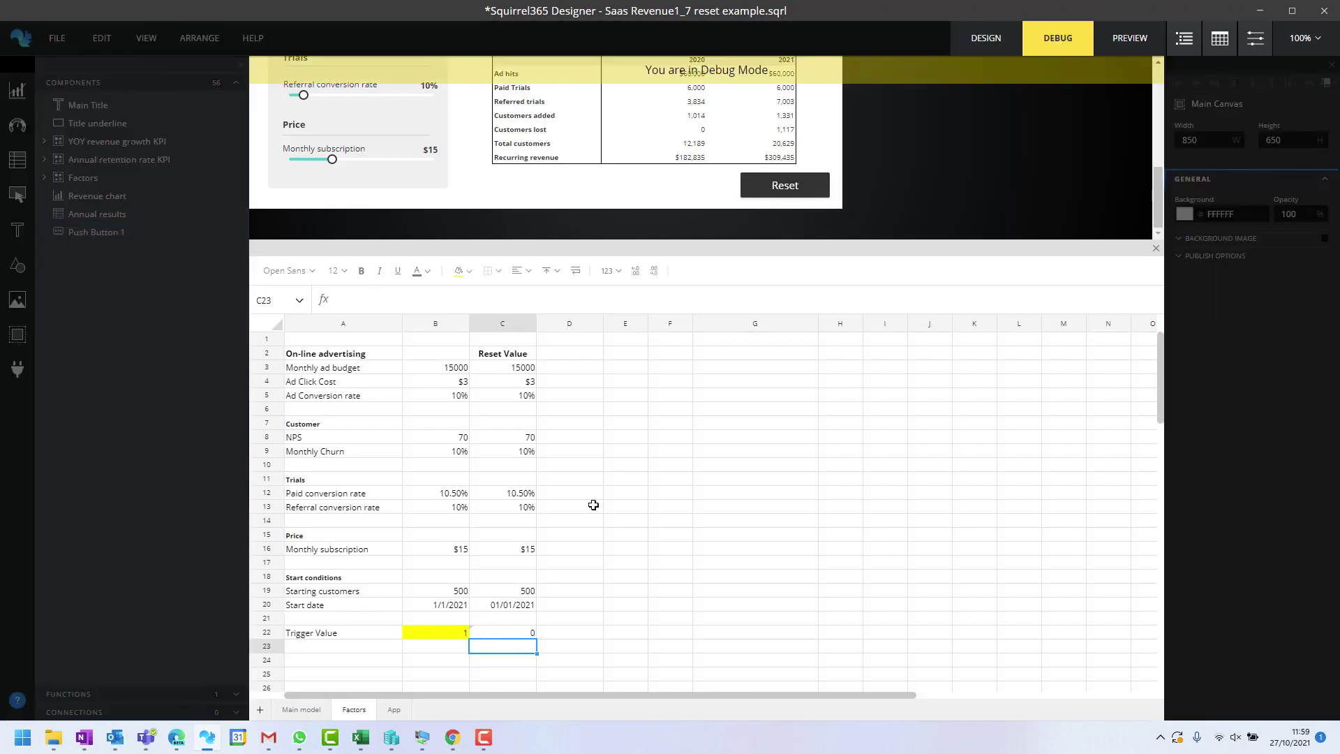
click(785, 192)
click(785, 187)
Raise the ad budget to $16500, lower click cost, set NPS and churn to 0, then press Reset.
drag(514, 245, 522, 607)
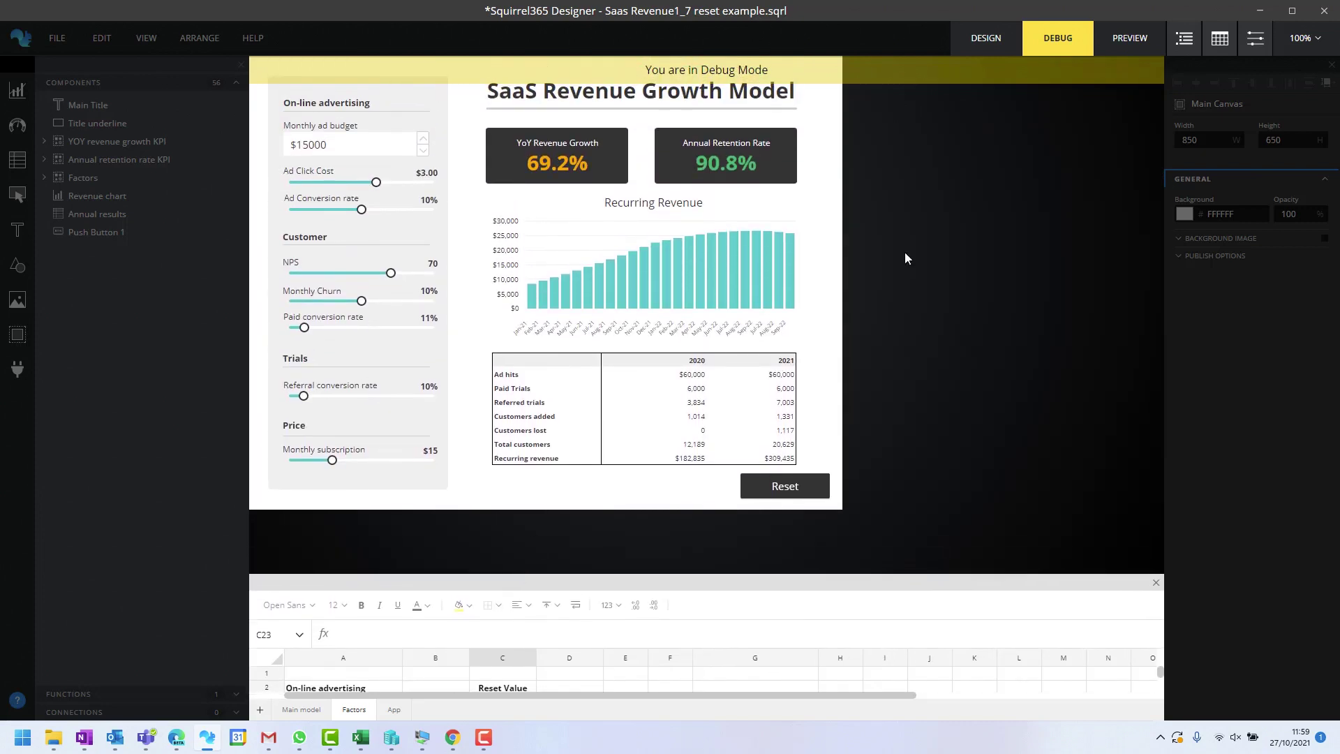
click(423, 139)
click(424, 140)
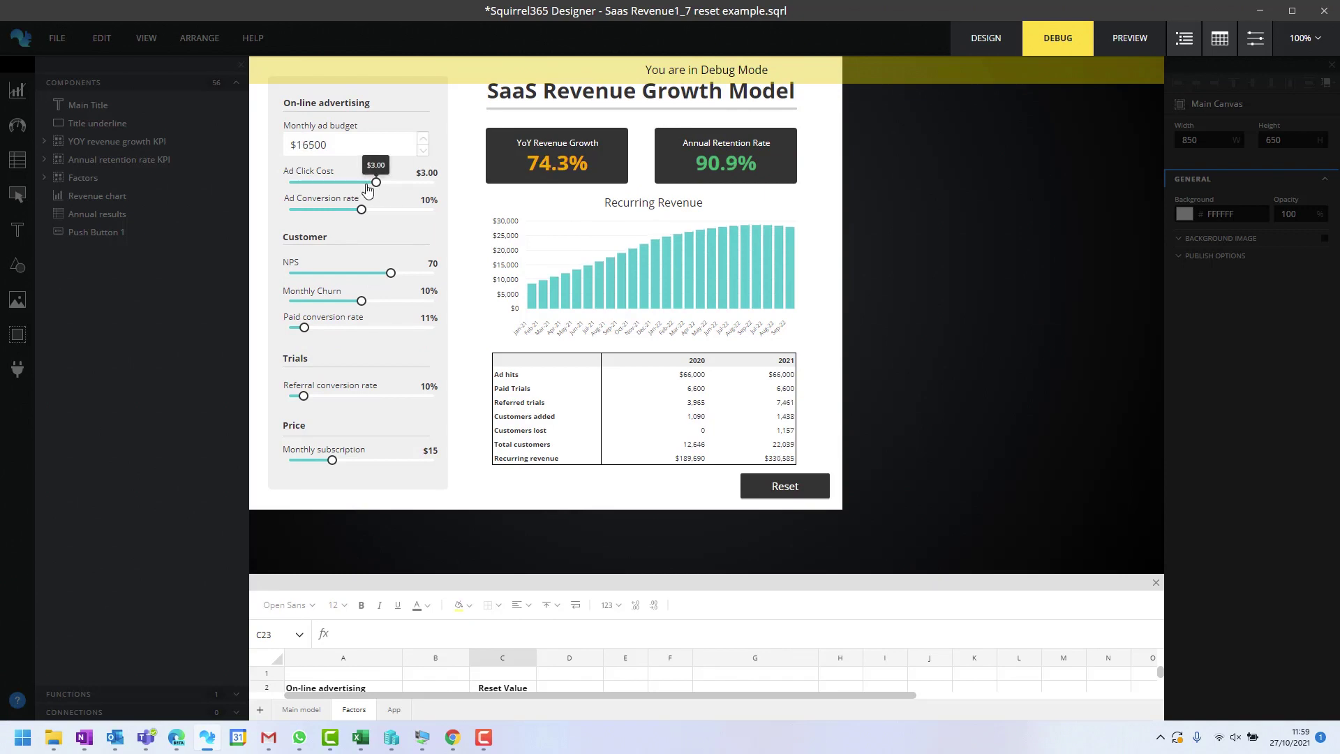
drag(376, 185, 337, 184)
drag(390, 273, 289, 273)
drag(361, 300, 277, 331)
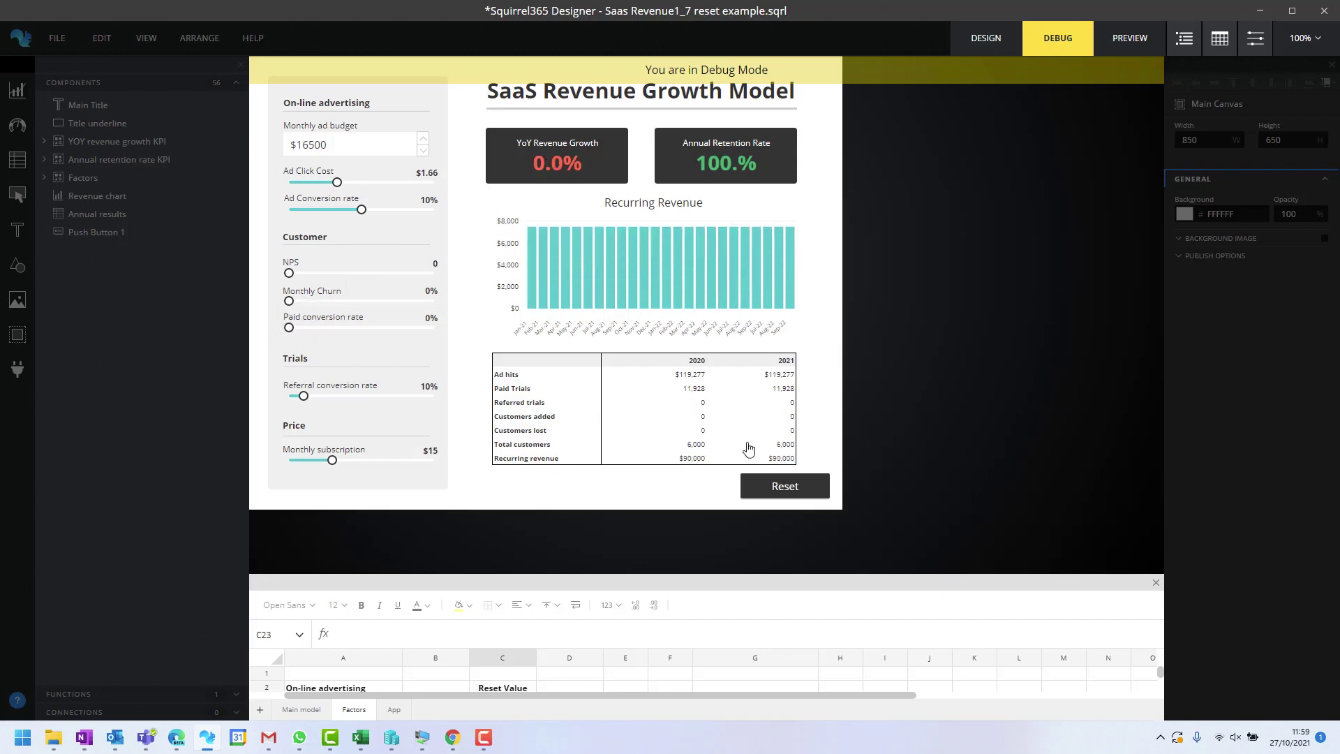
click(785, 487)
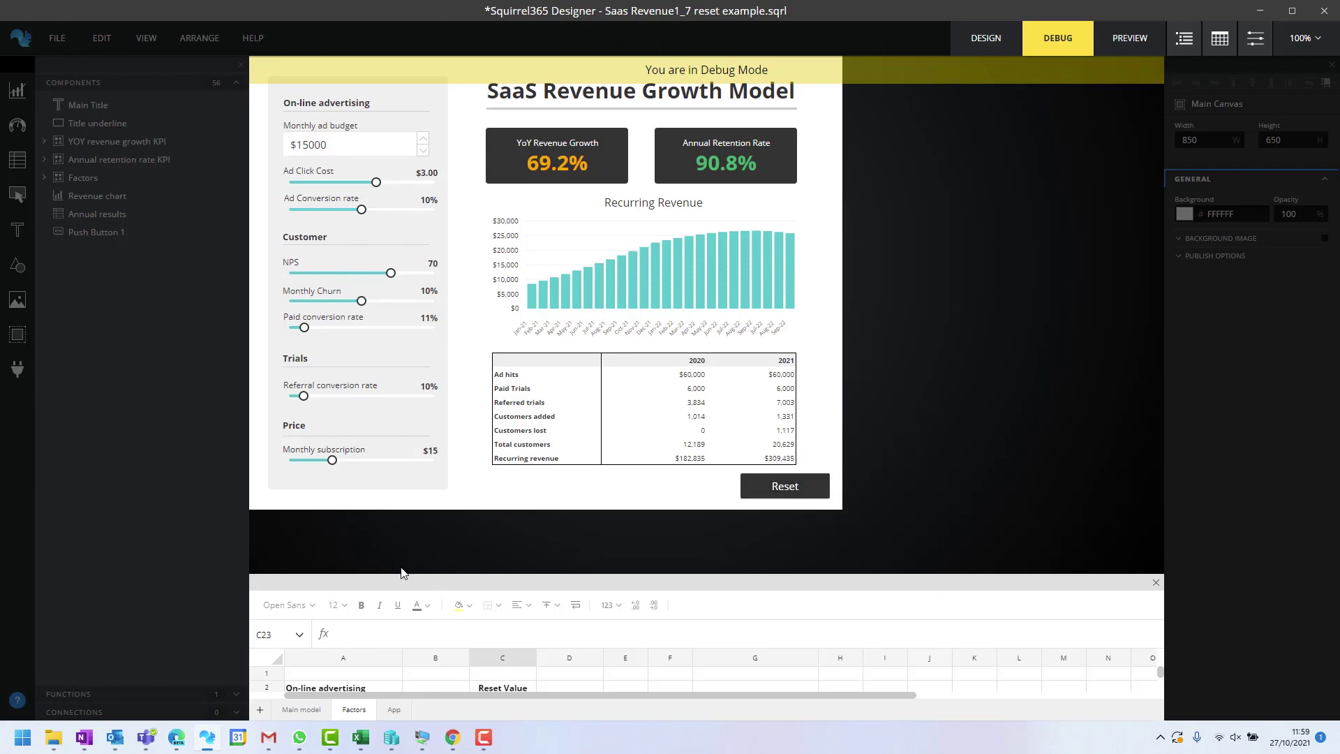
Raise the ad budget to $18000, lower Ad Click Cost to $1.49 and conversion to 4%.
drag(402, 572, 420, 286)
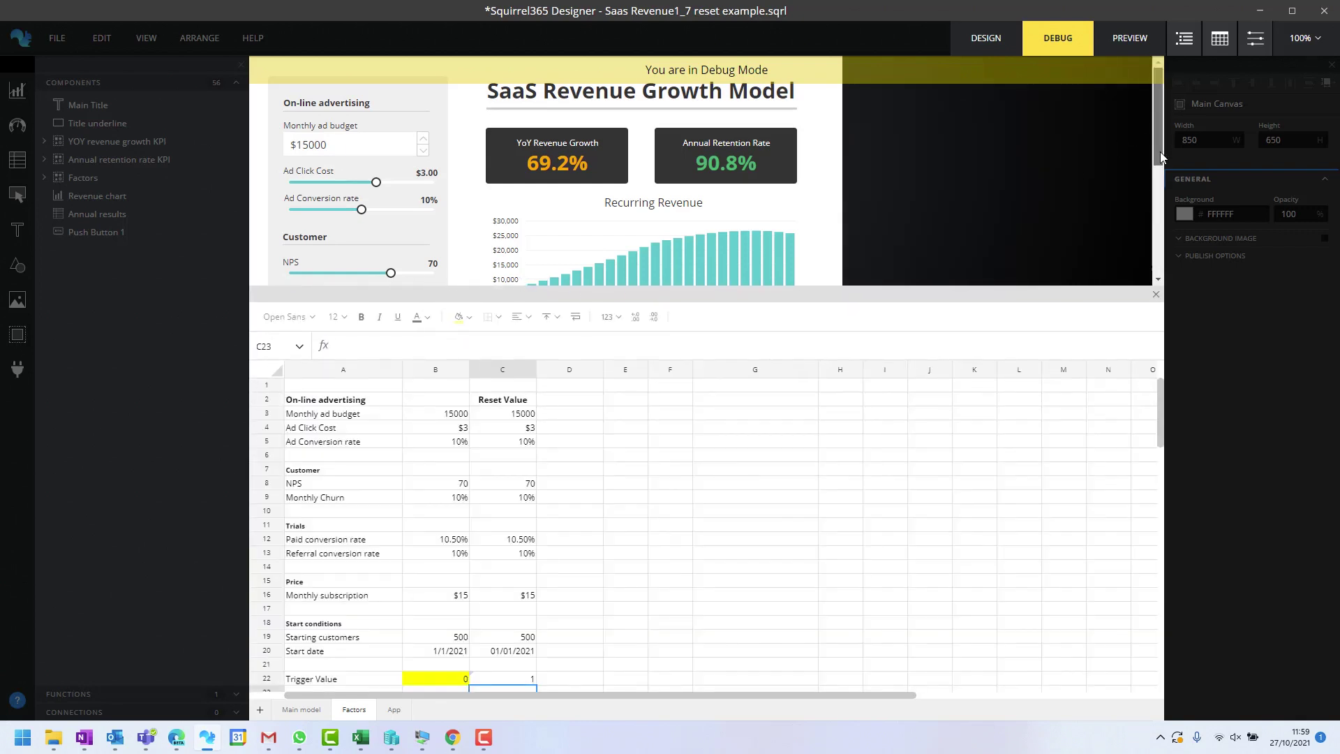
scroll(1141, 133, down, 5)
scroll(391, 174, up, 5)
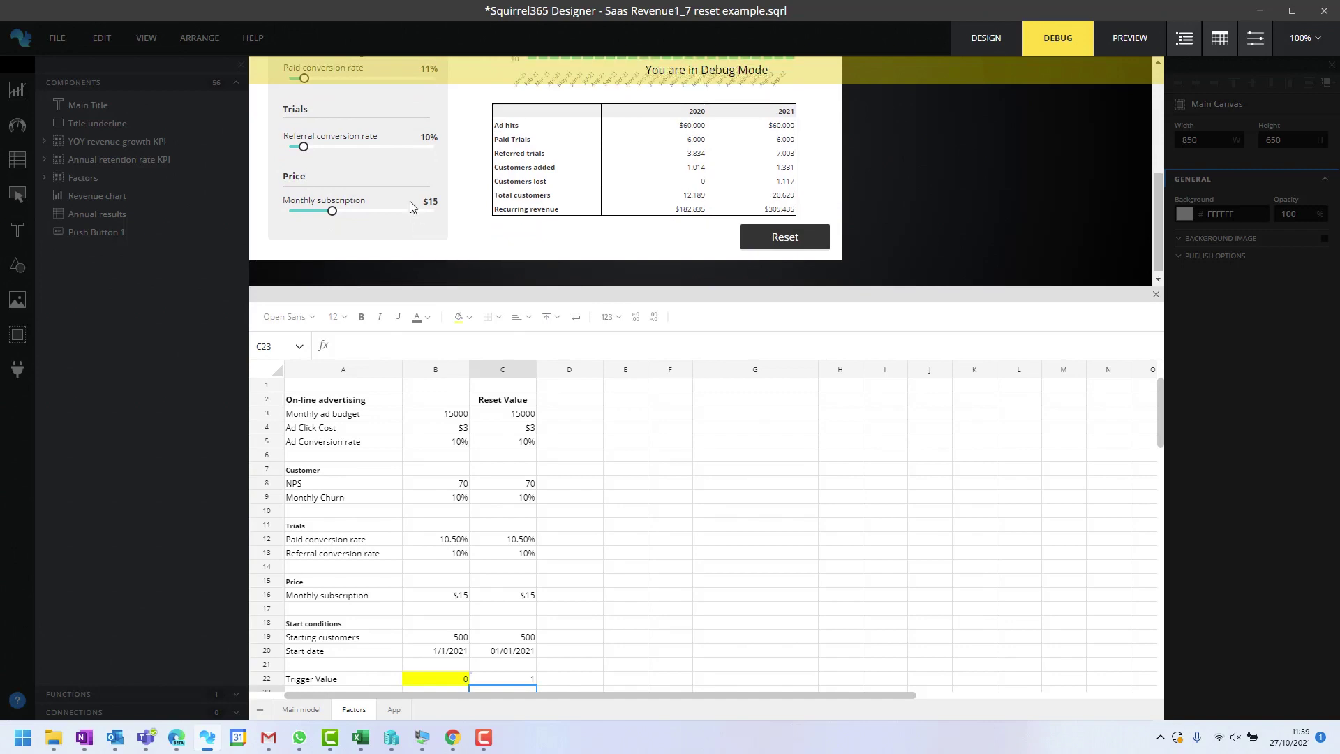
click(423, 139)
click(422, 139)
click(422, 139)
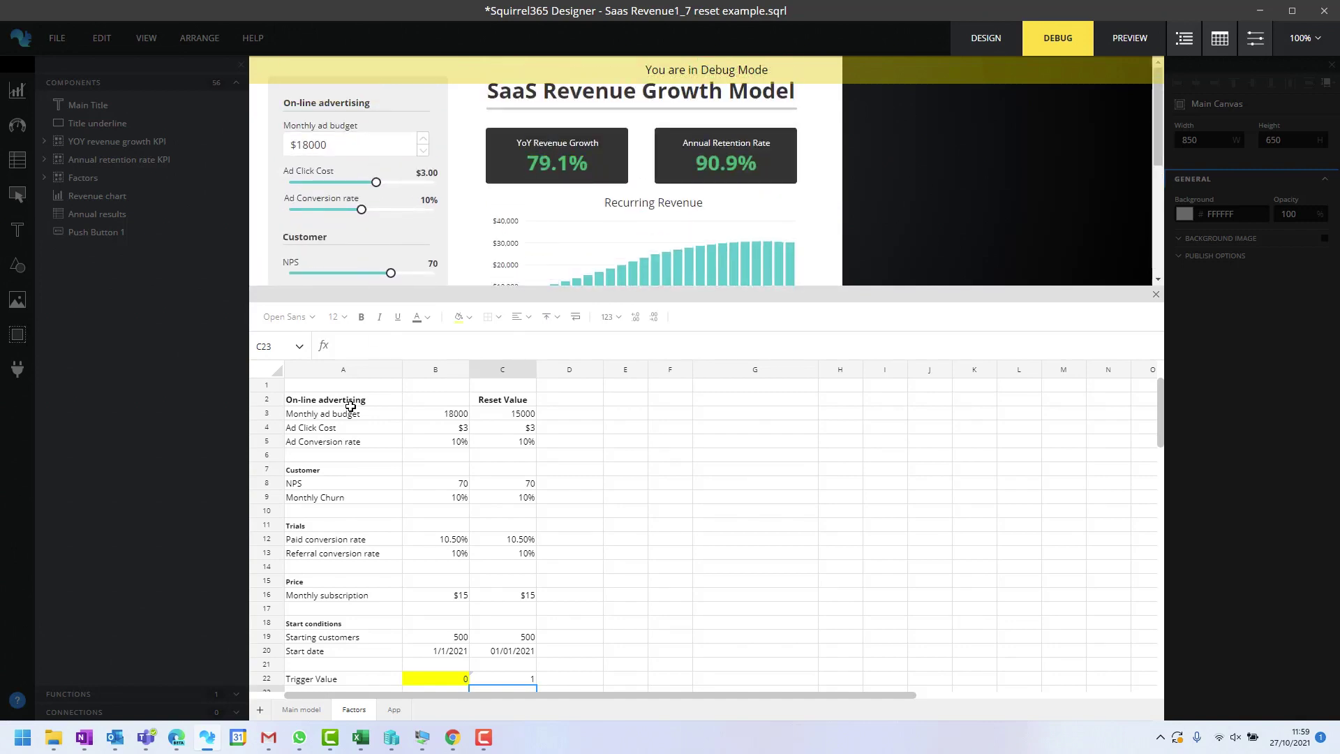
drag(375, 183, 332, 186)
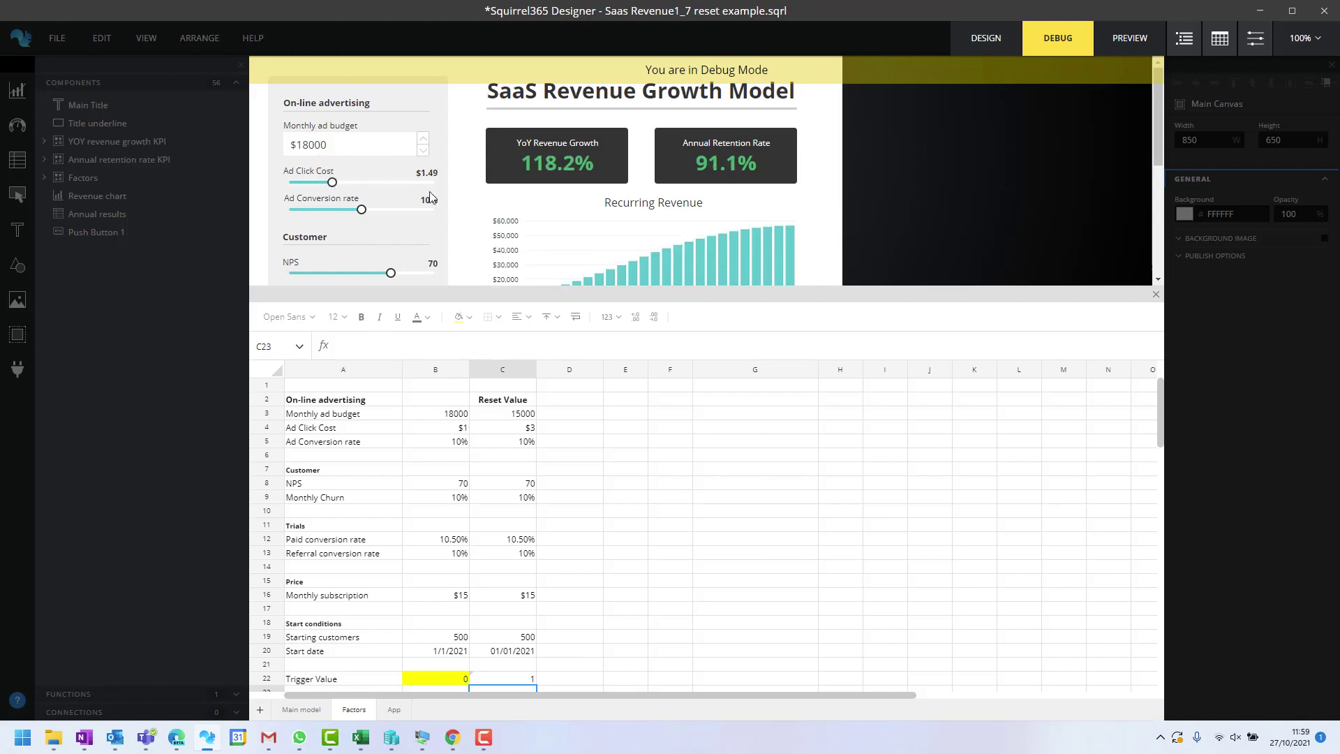
drag(363, 209, 318, 209)
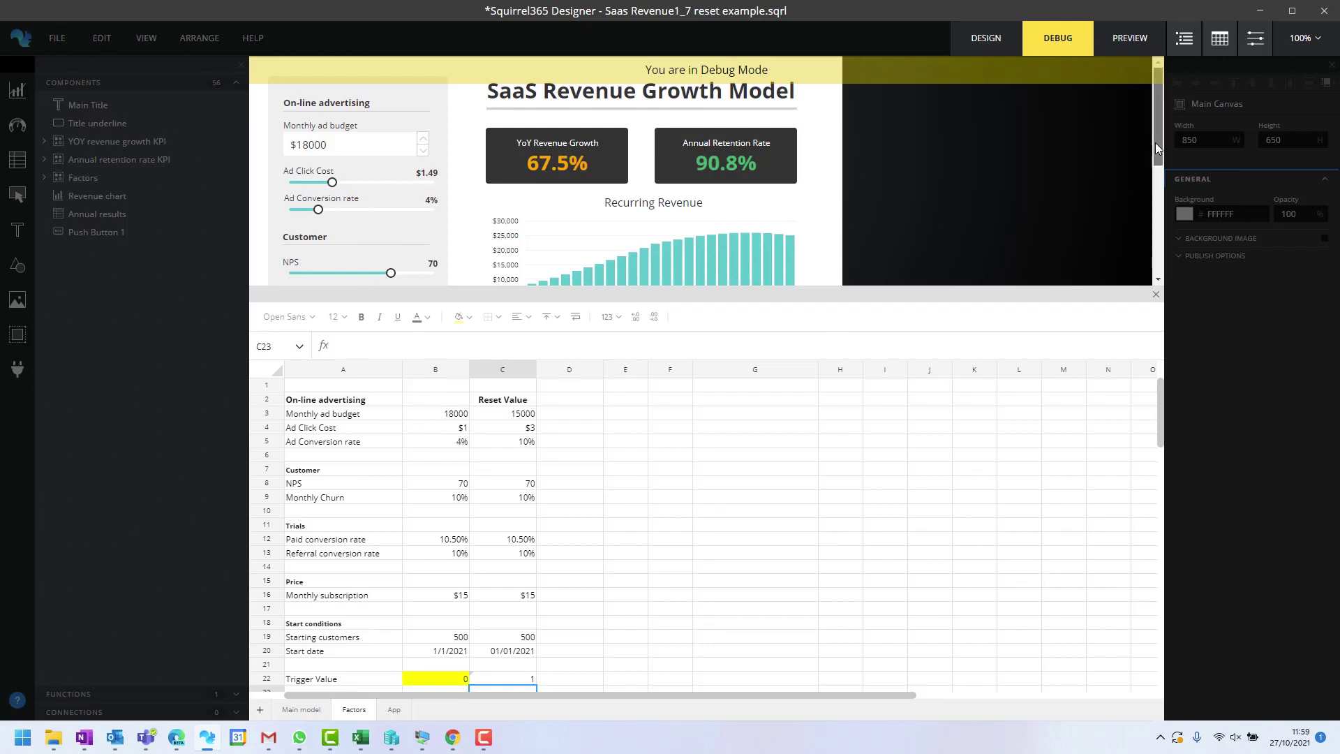
Press Reset to restore the inputs to 15000, $3 and 10%.
drag(1154, 142, 1154, 269)
click(784, 231)
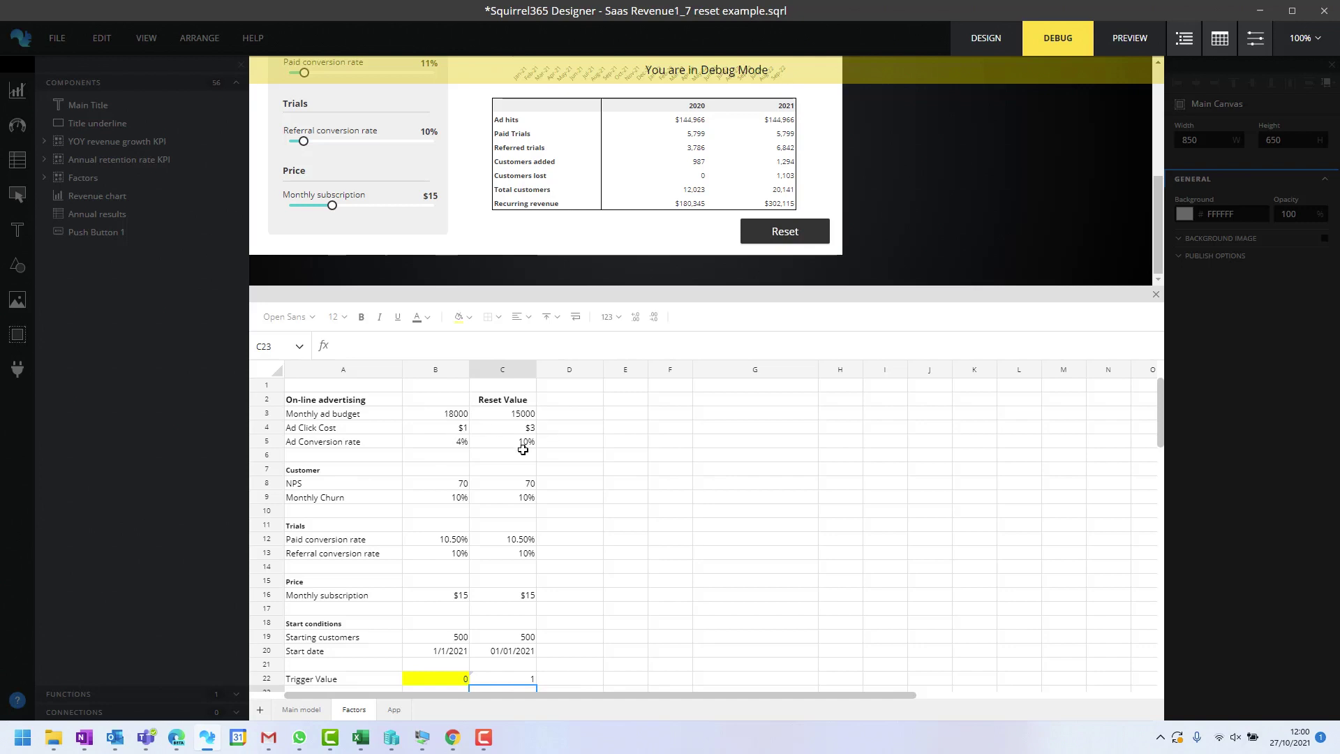
click(789, 233)
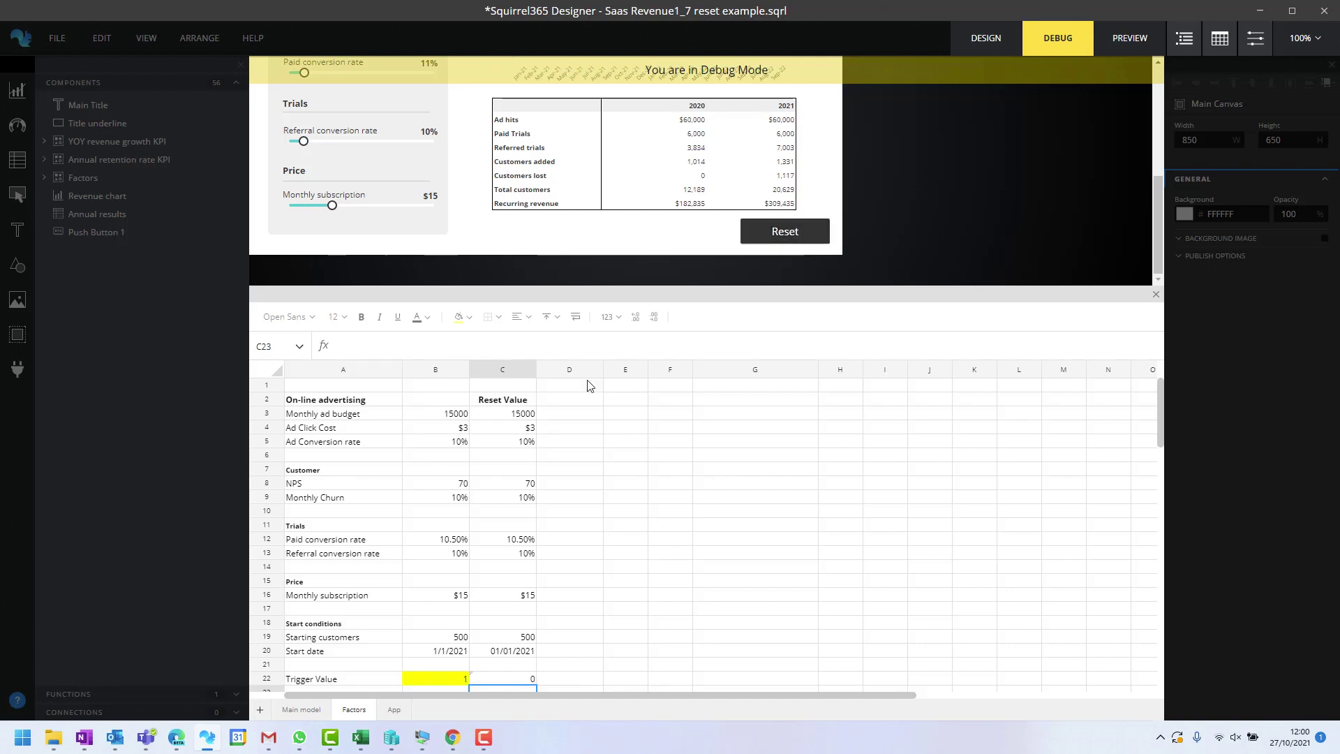